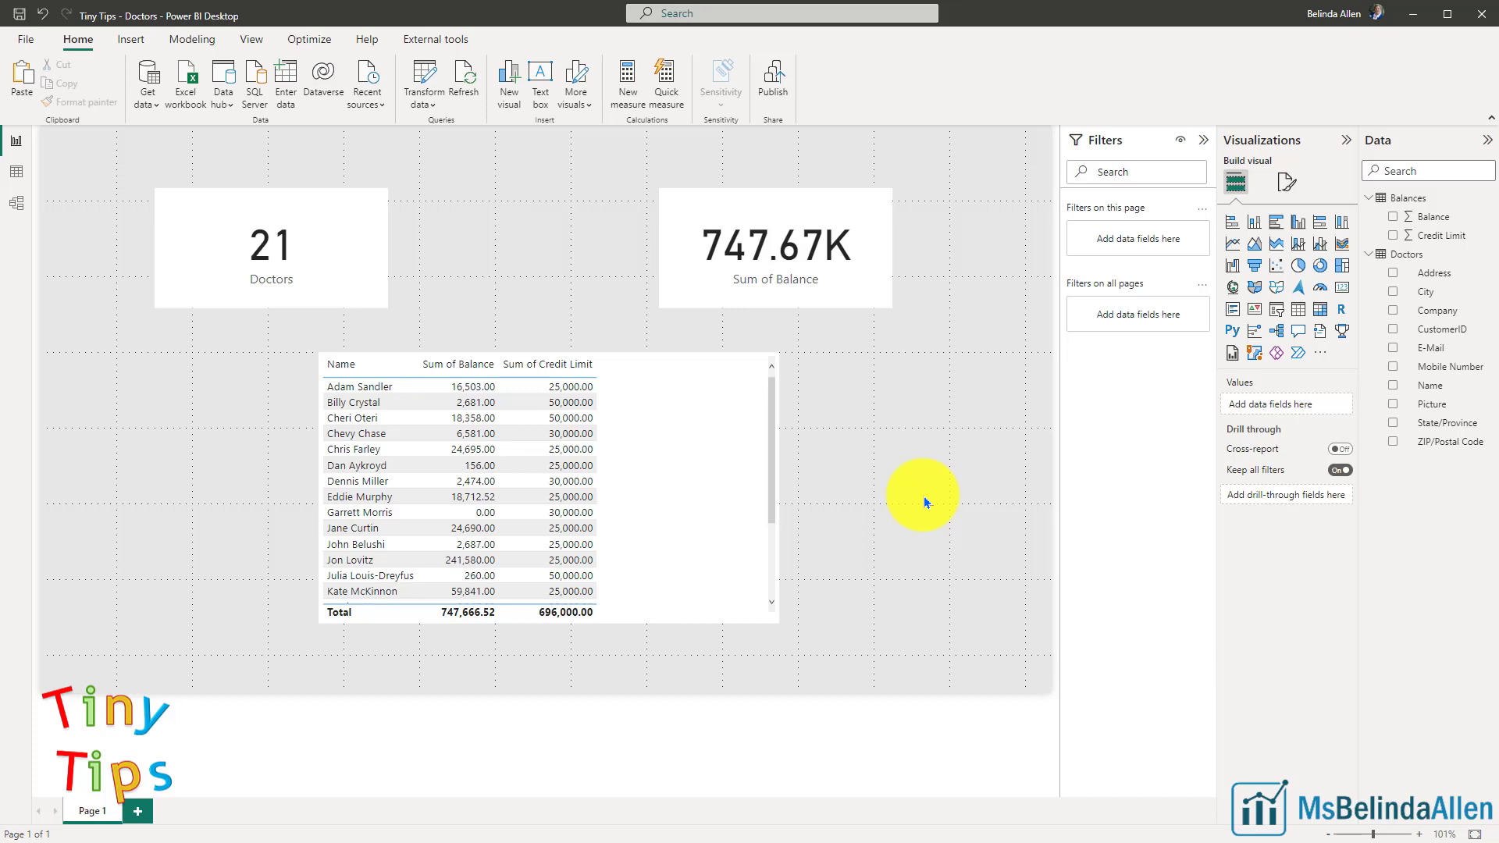
Open the Power Query Editor from Transform data to work on the Doctors query.
{"action": "left_click", "coordinate": [414, 74]}
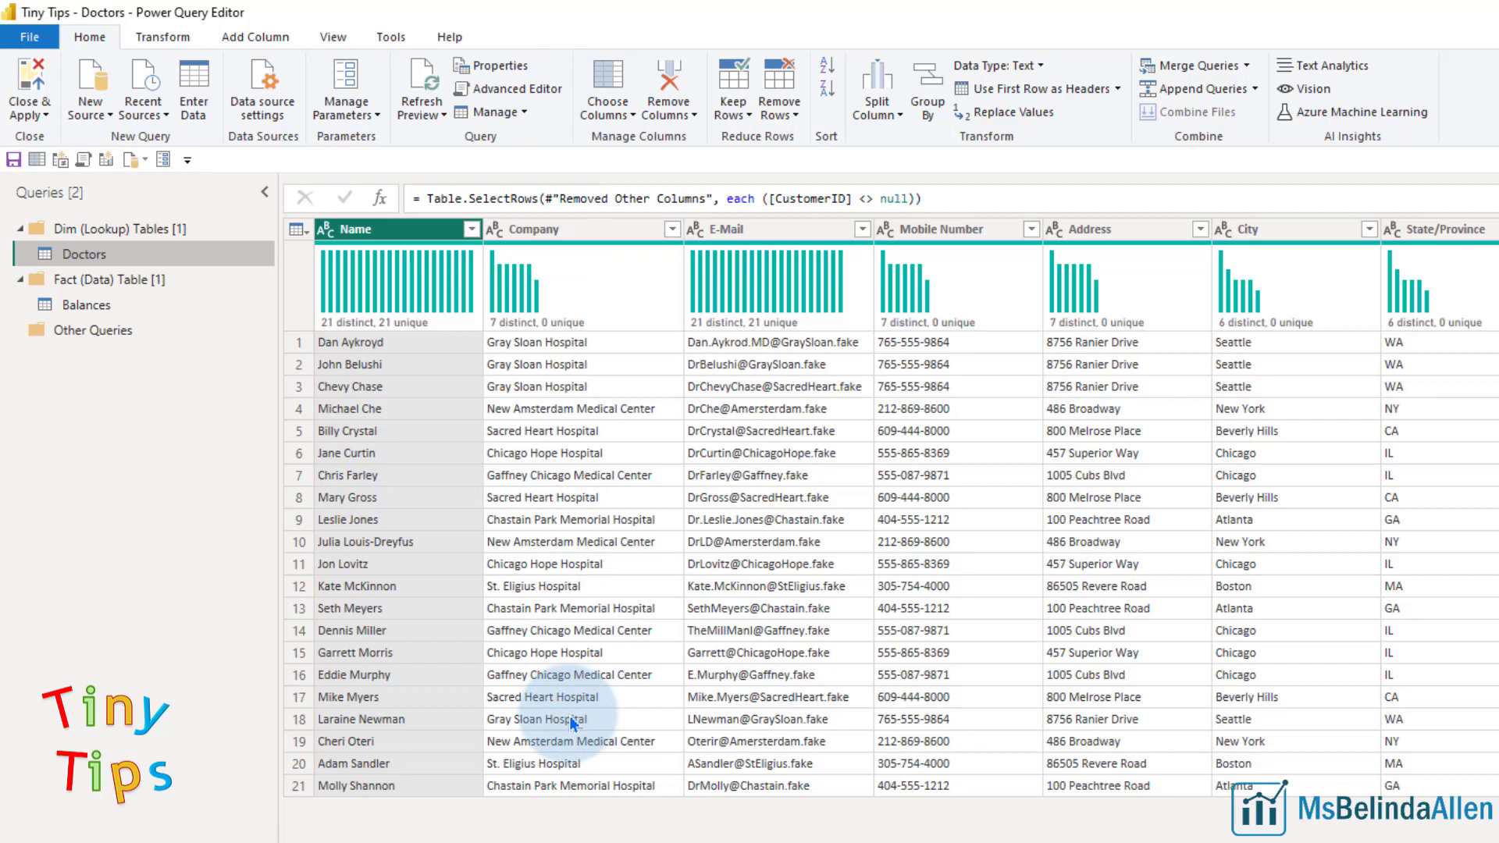
{"action": "left_click", "coordinate": [89, 306]}
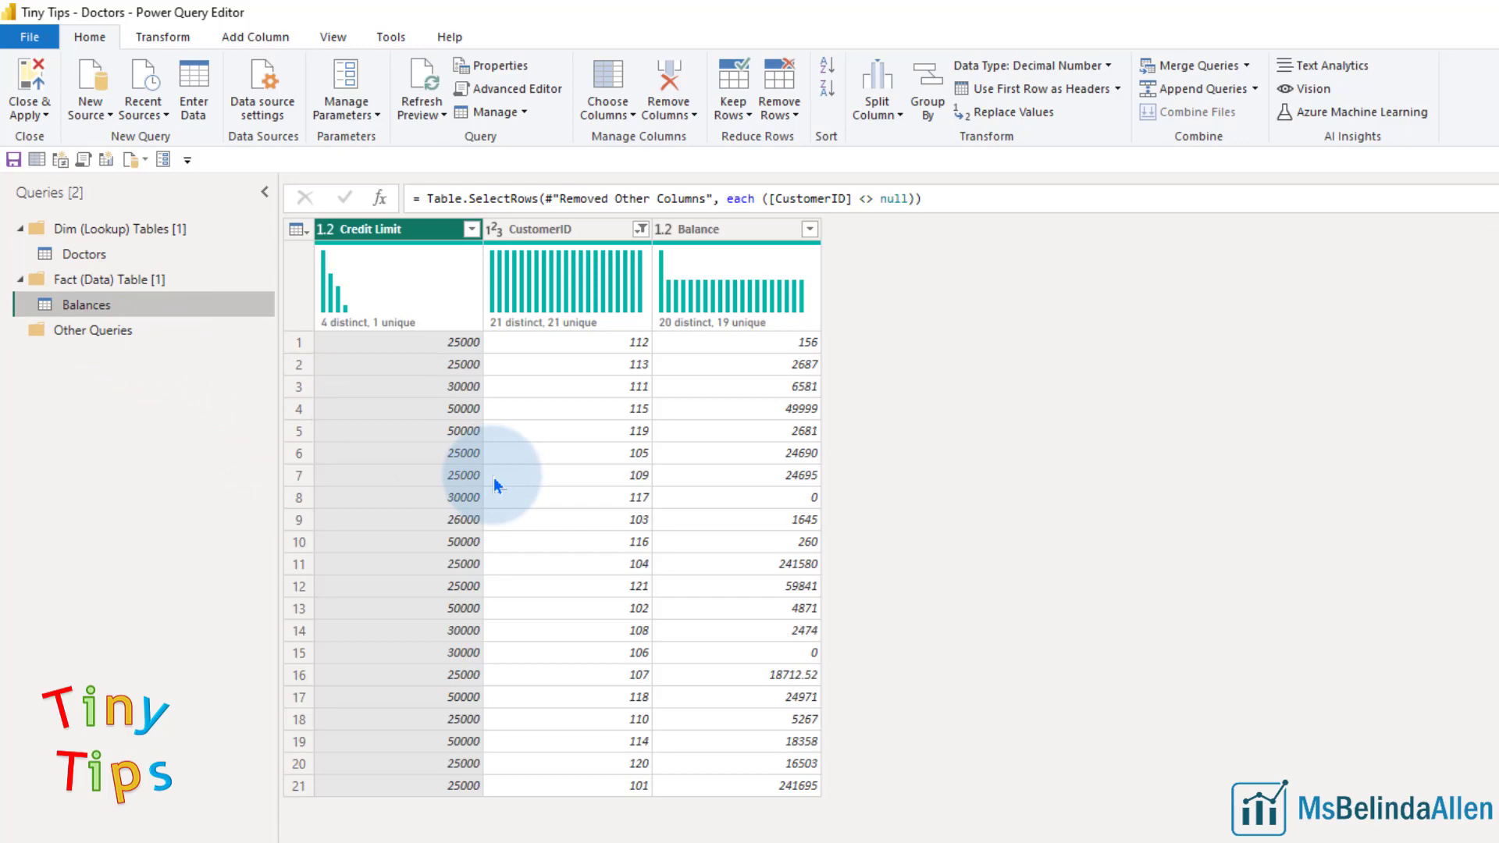
{"action": "left_click", "coordinate": [71, 253]}
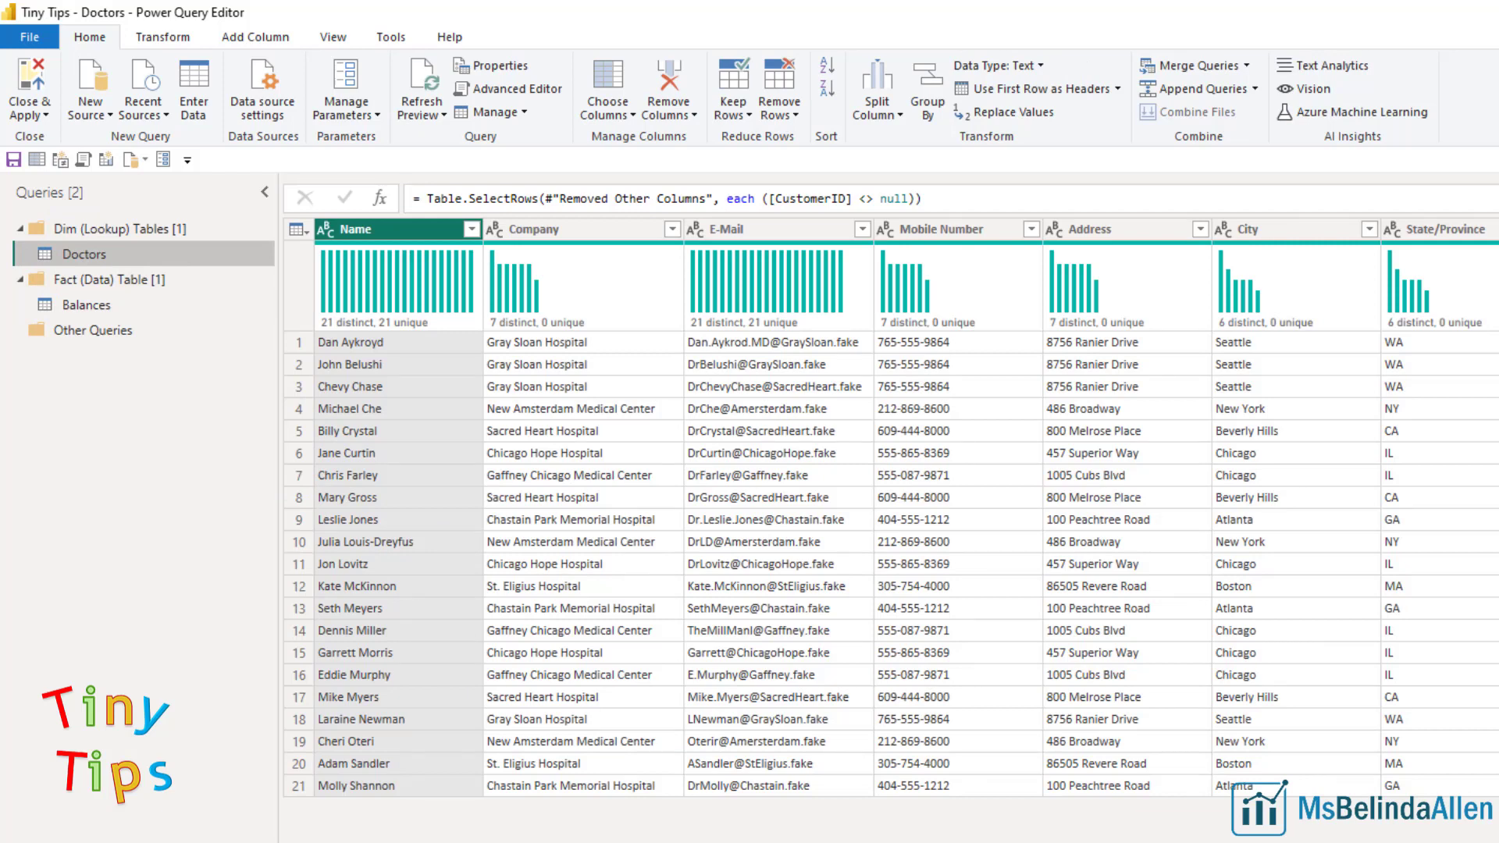
{"action": "left_click", "coordinate": [74, 306]}
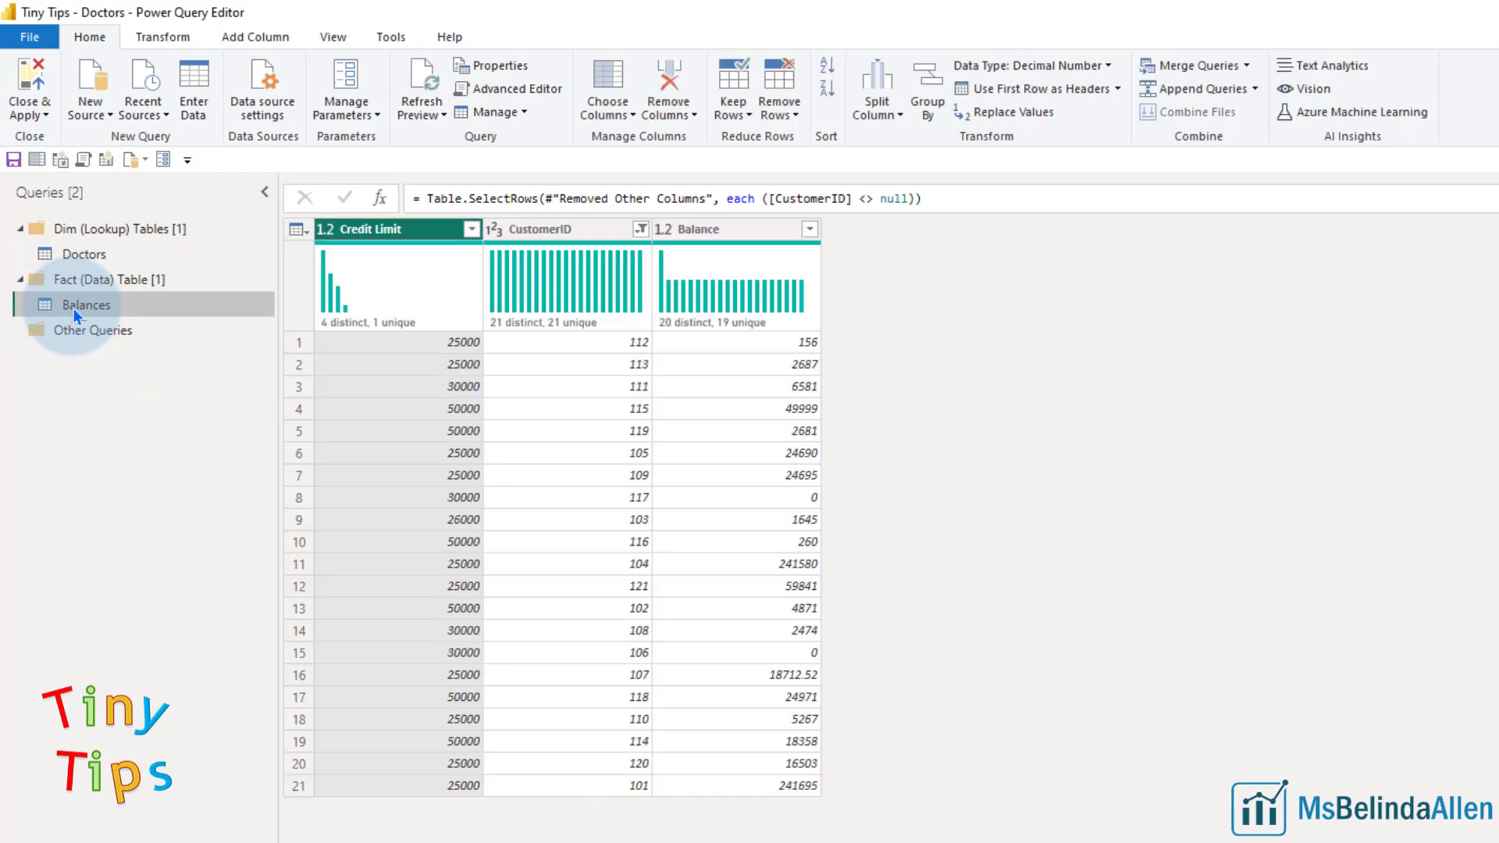
{"action": "left_click", "coordinate": [148, 255]}
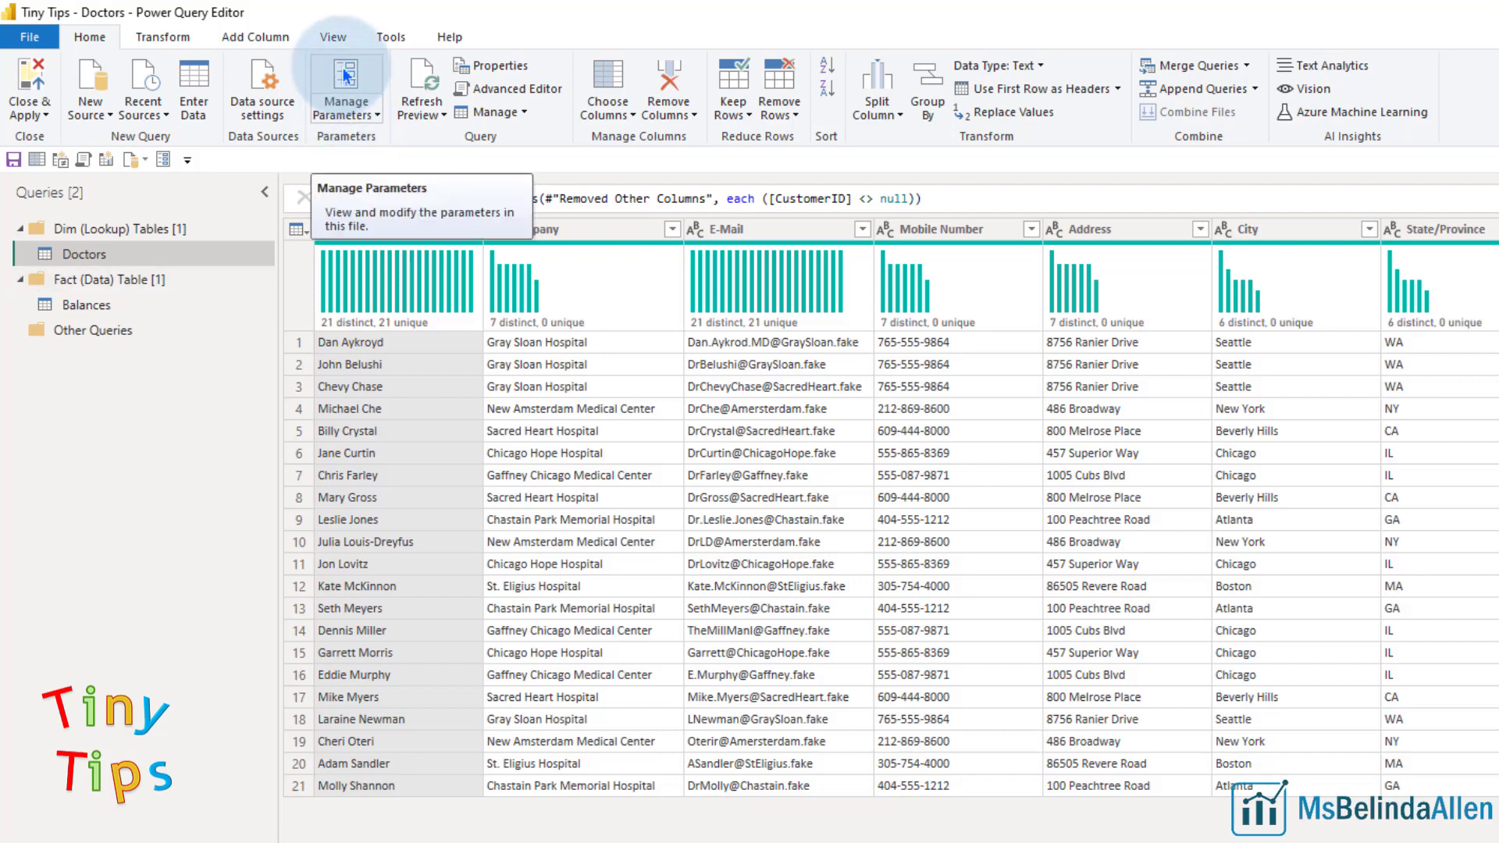
Create a new parameter and name it Excel File Path.
{"action": "left_click", "coordinate": [345, 110]}
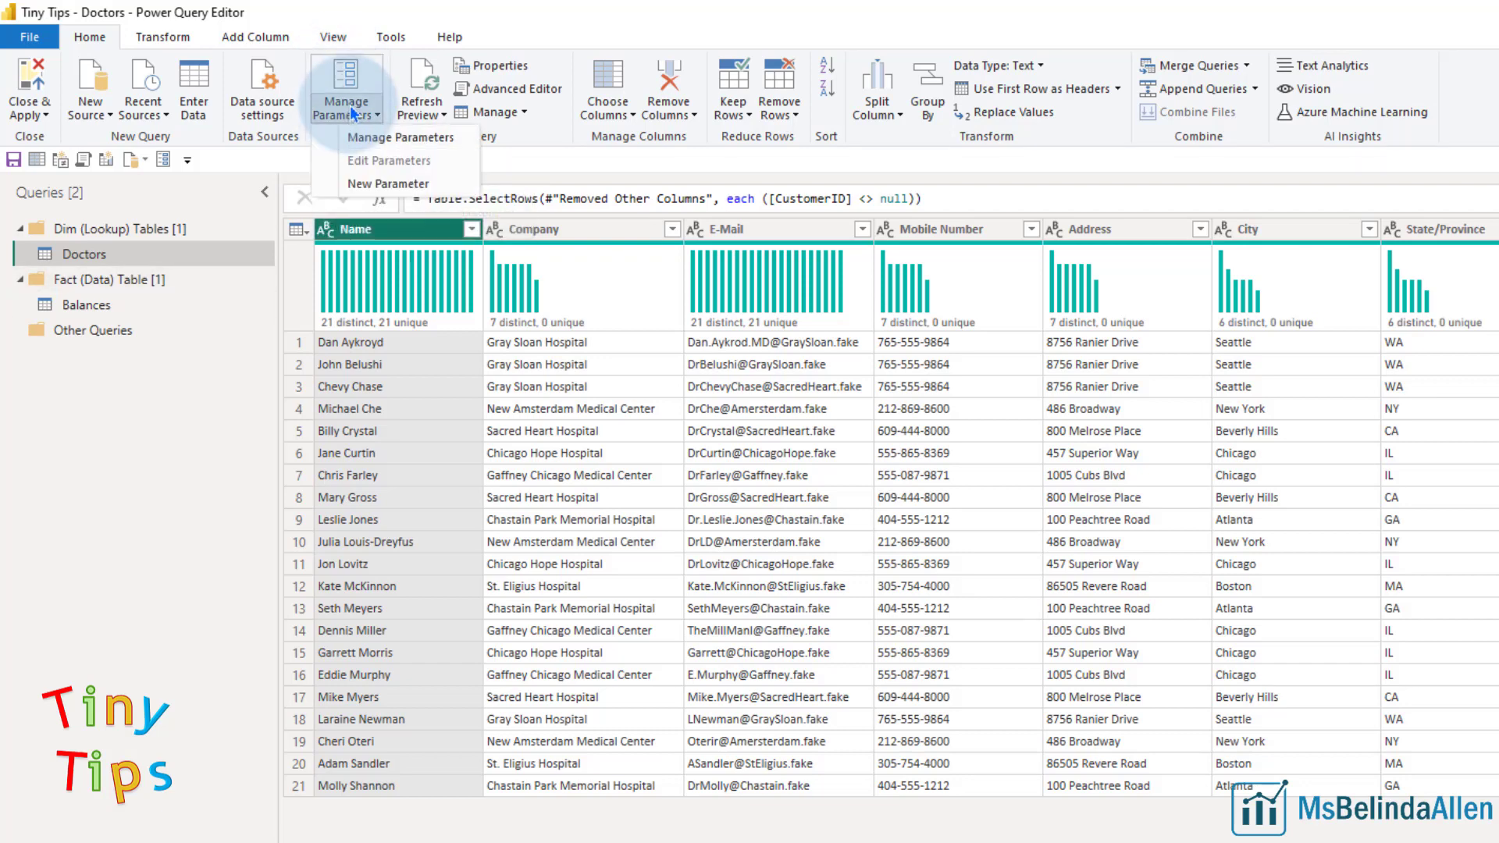
{"action": "left_click", "coordinate": [386, 183]}
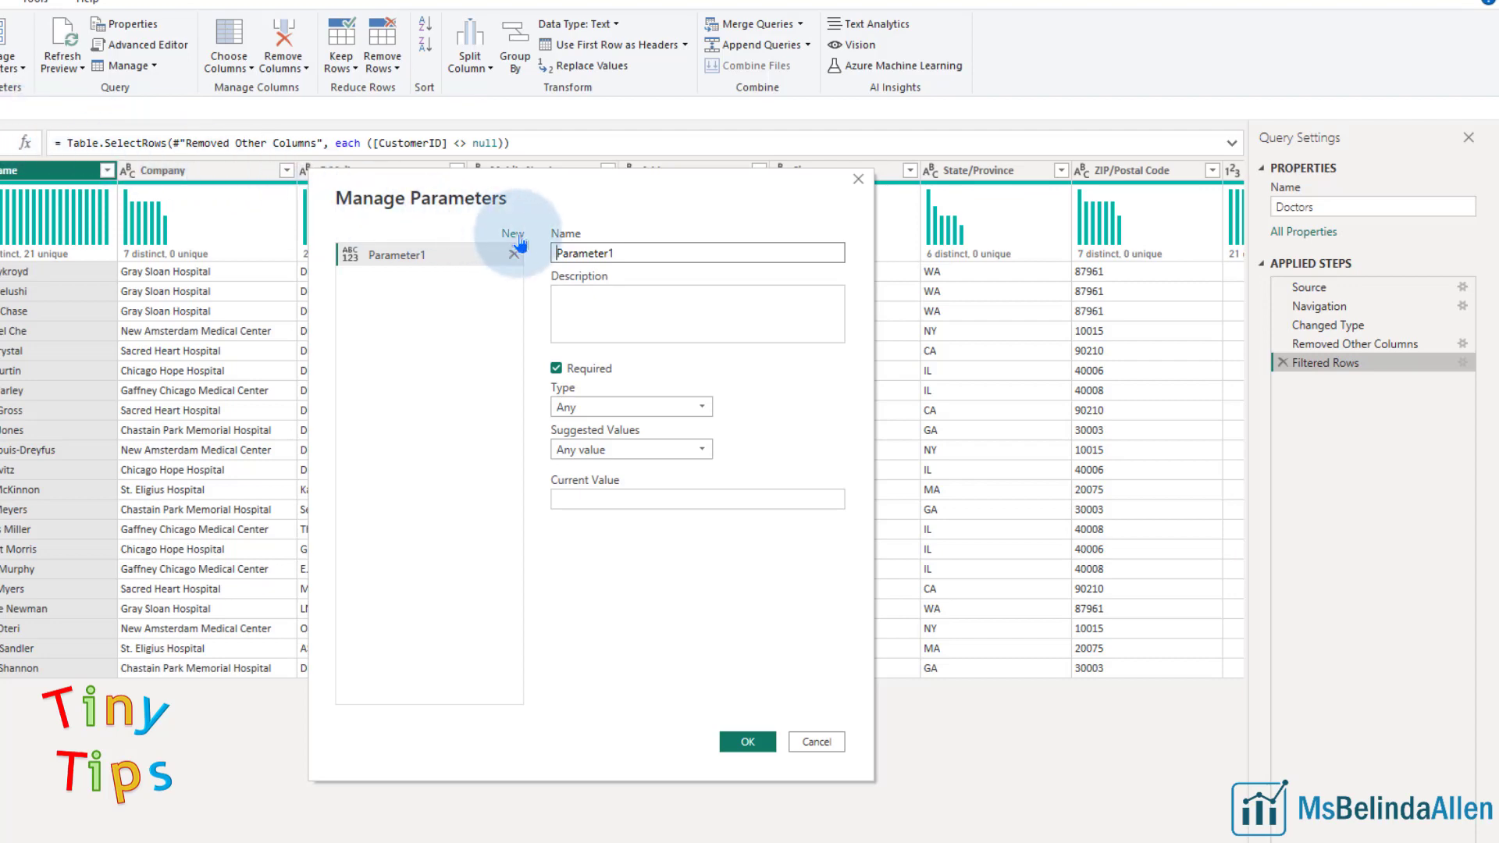
{"action": "double_click", "coordinate": [558, 253]}
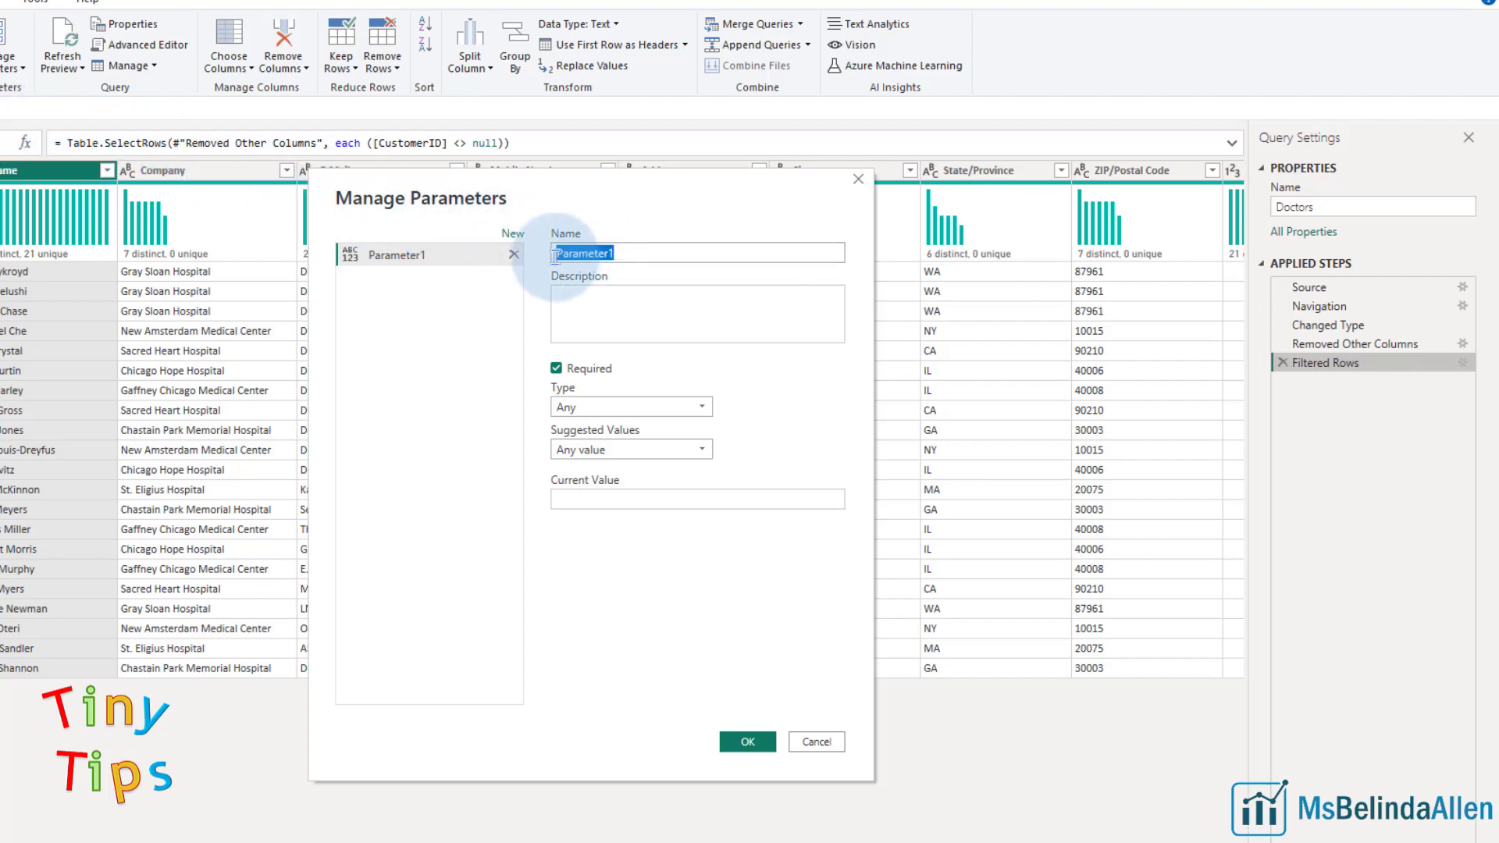
{"action": "type", "text": "Excel File Path"}
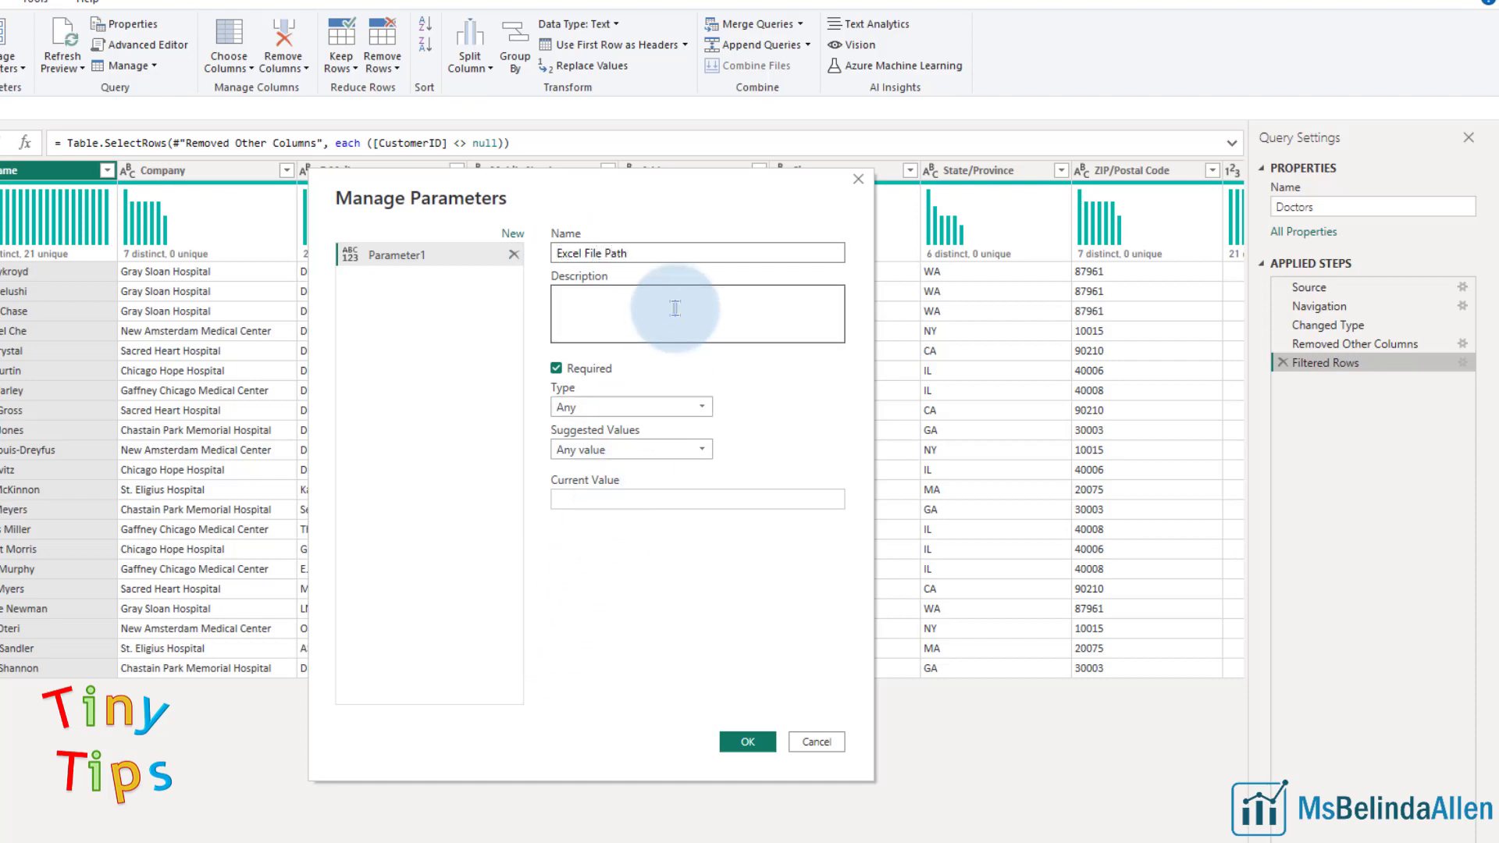
Describe it as 'This is where the Doctor files are located.', correcting the typos.
{"action": "left_click", "coordinate": [675, 306]}
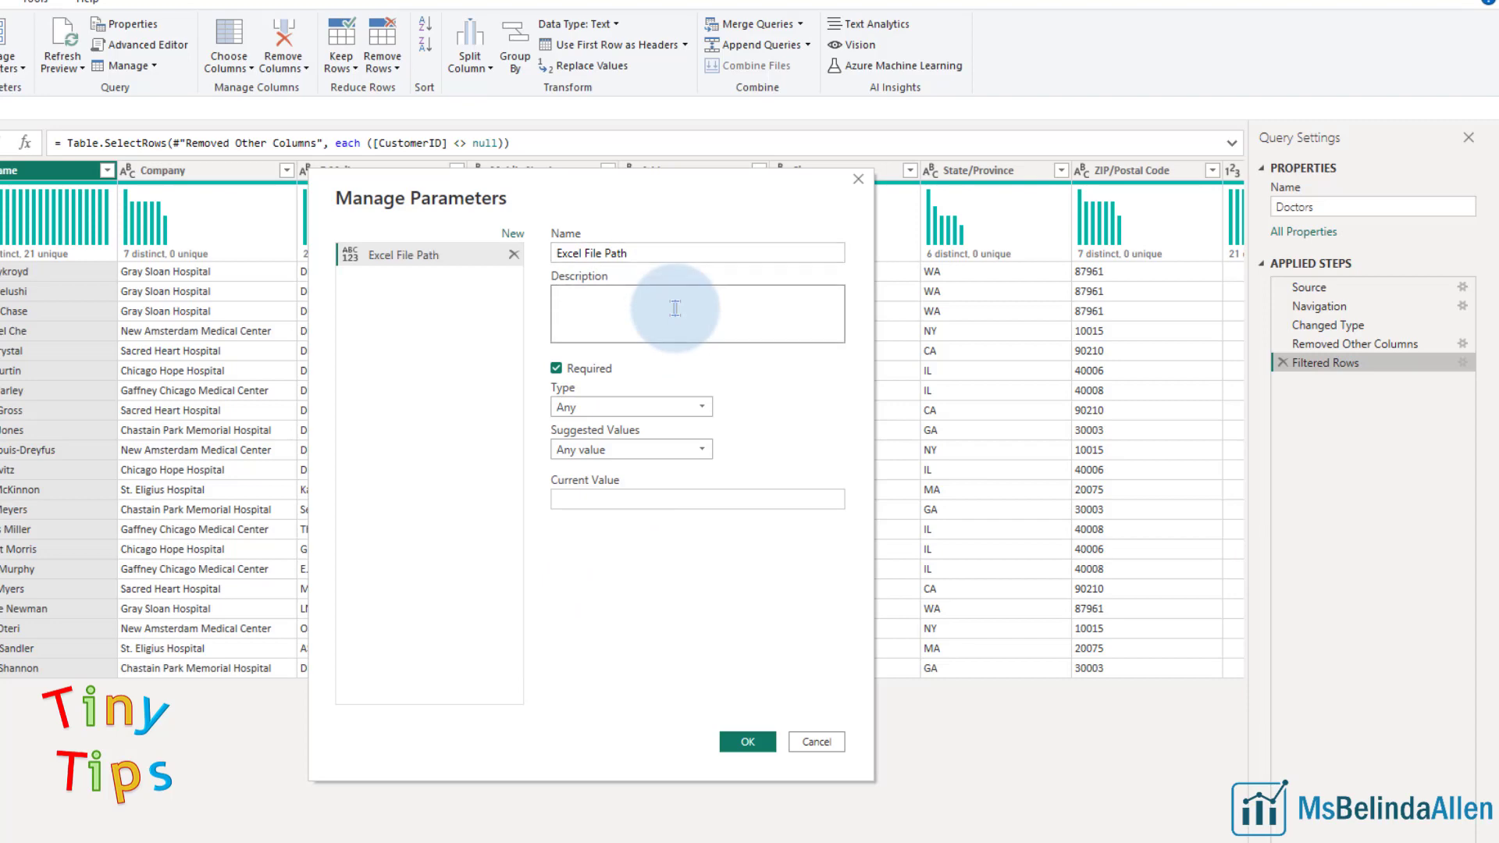
{"action": "type", "text": "This is wher"}
{"action": "type", "text": "e the Doctyor fi"}
{"action": "type", "text": "les are locatione"}
{"action": "type", "text": "d."}
{"action": "key", "text": "BackSpace"}
{"action": "key", "text": "BackSpace"}
{"action": "key", "text": "BackSpace"}
{"action": "key", "text": "BackSpace"}
{"action": "key", "text": "BackSpace"}
{"action": "type", "text": "ed."}
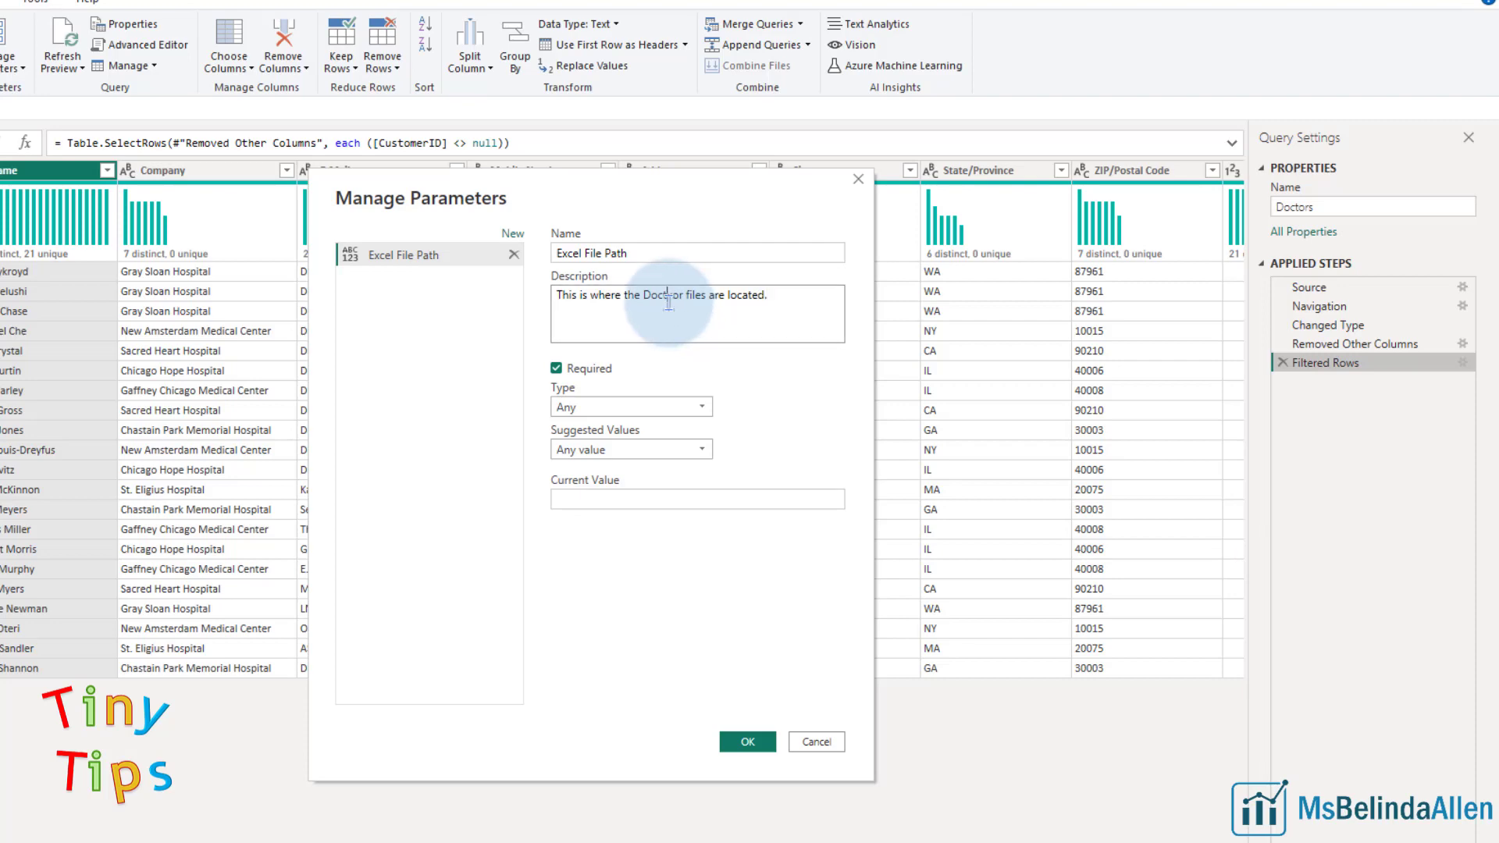
{"action": "key", "text": "BackSpace"}
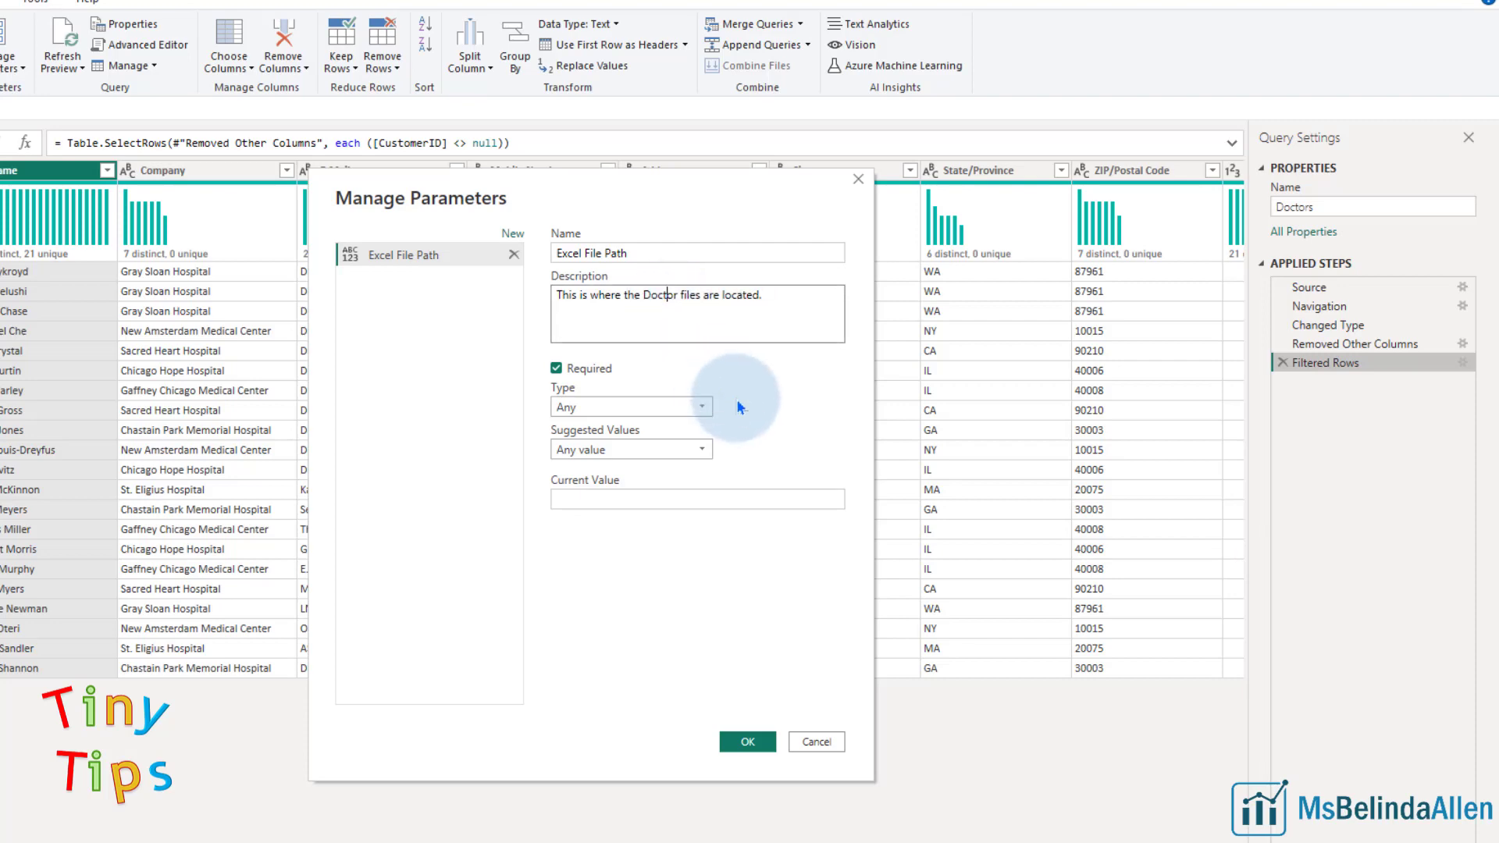
Set the Excel File Path parameter's type to Text.
{"action": "left_click", "coordinate": [600, 407]}
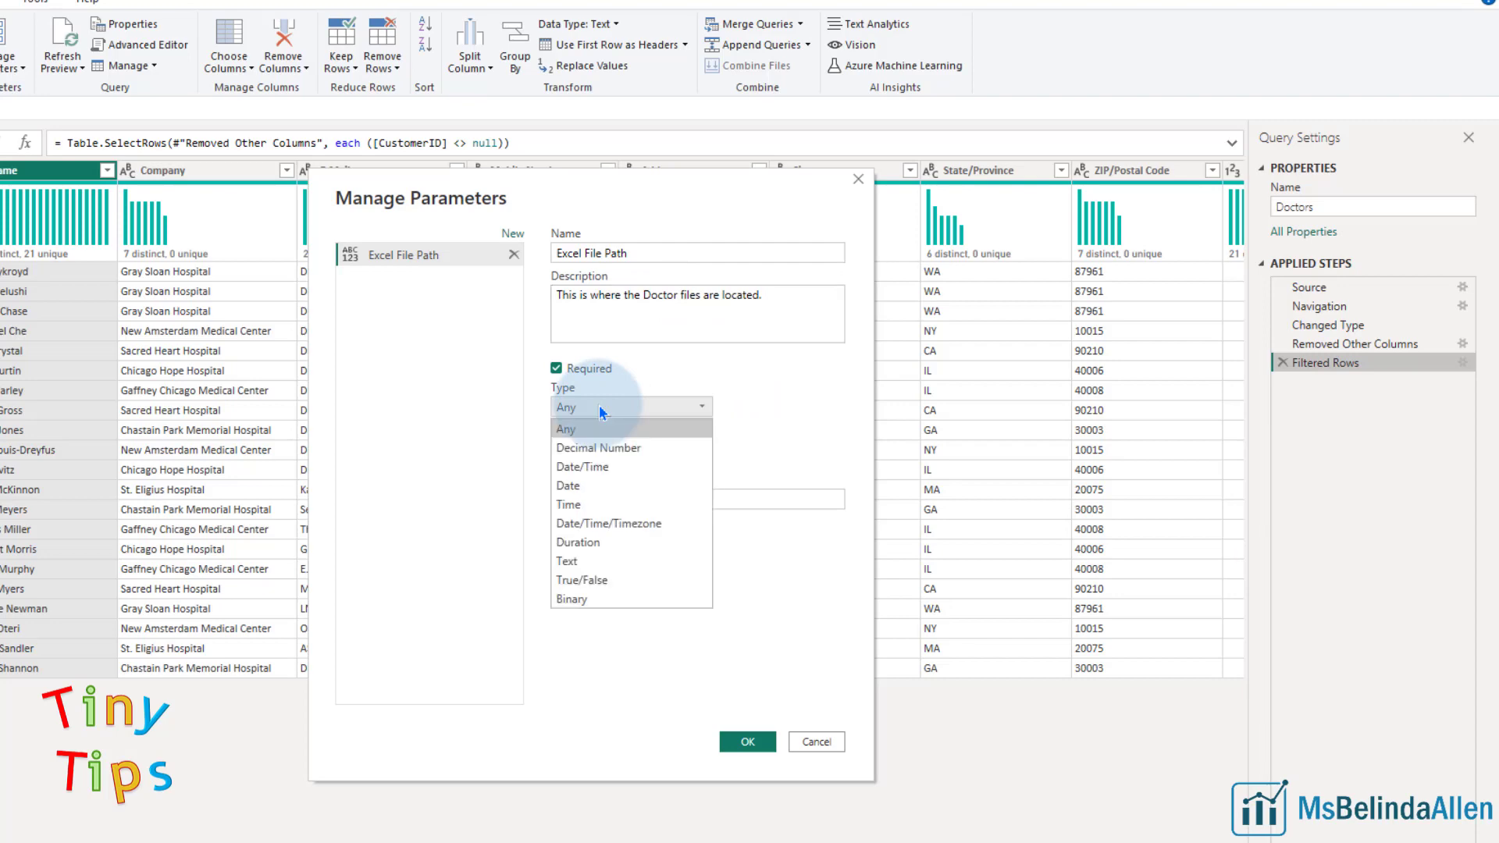
{"action": "left_click", "coordinate": [585, 562]}
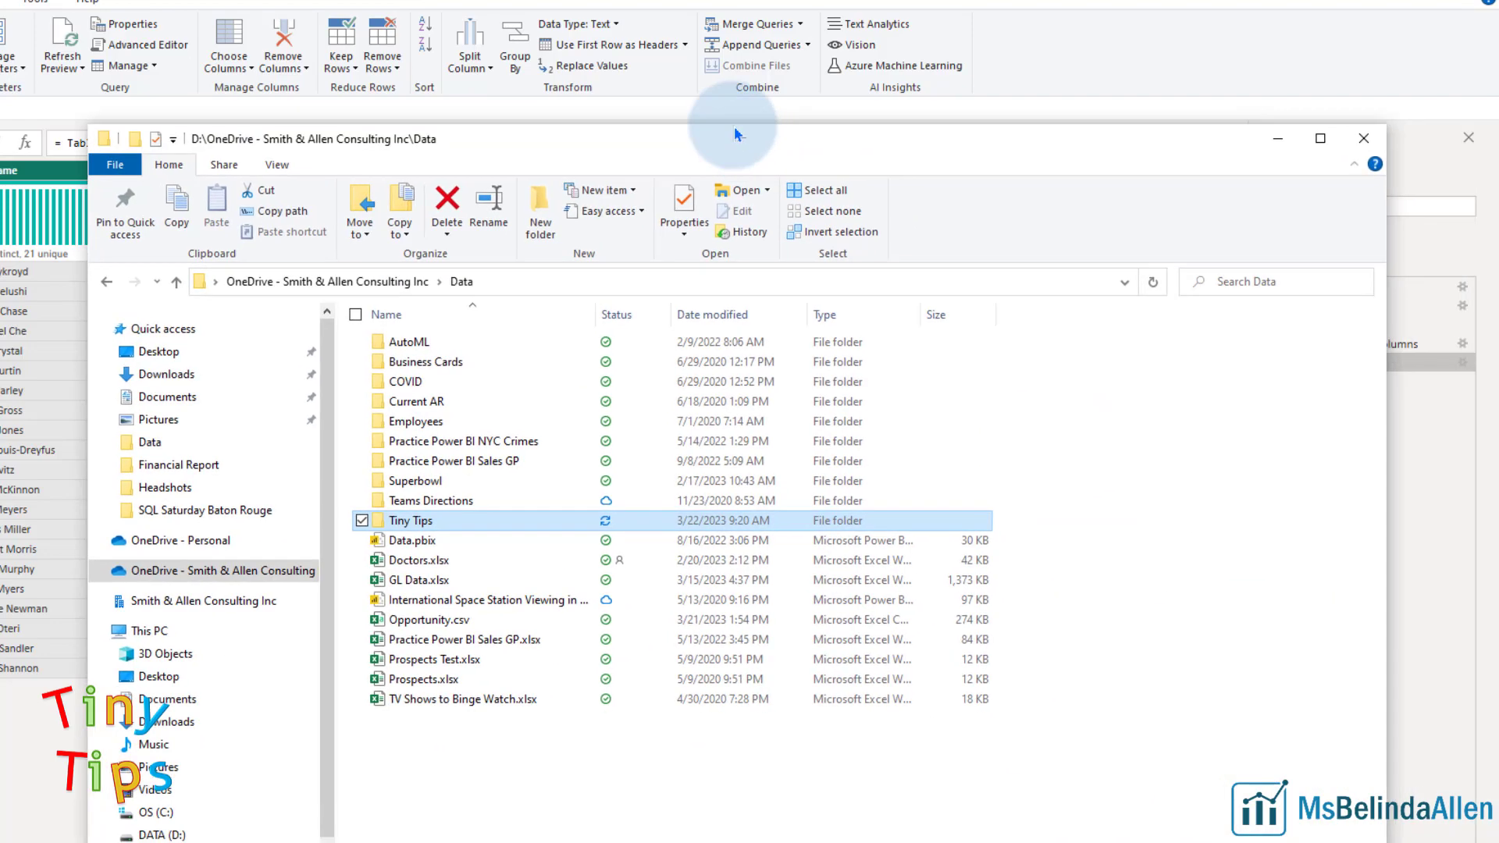
Copy the Data folder path from File Explorer into the parameter's Current Value.
{"action": "left_click_drag", "start_coordinate": [736, 135], "coordinate": [650, 82]}
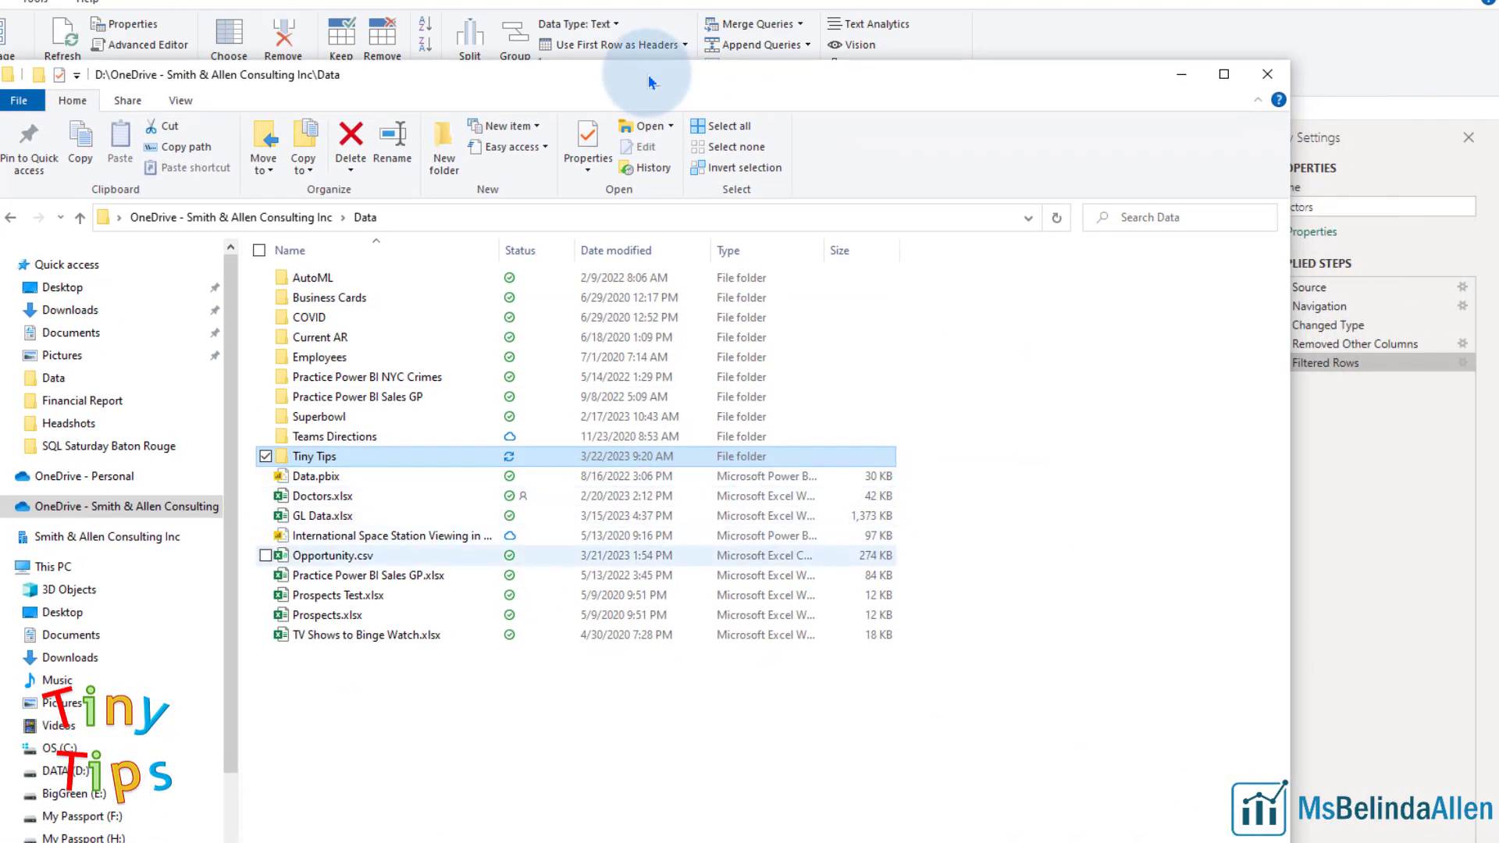
{"action": "left_click", "coordinate": [435, 211]}
{"action": "key", "text": "ctrl+c"}
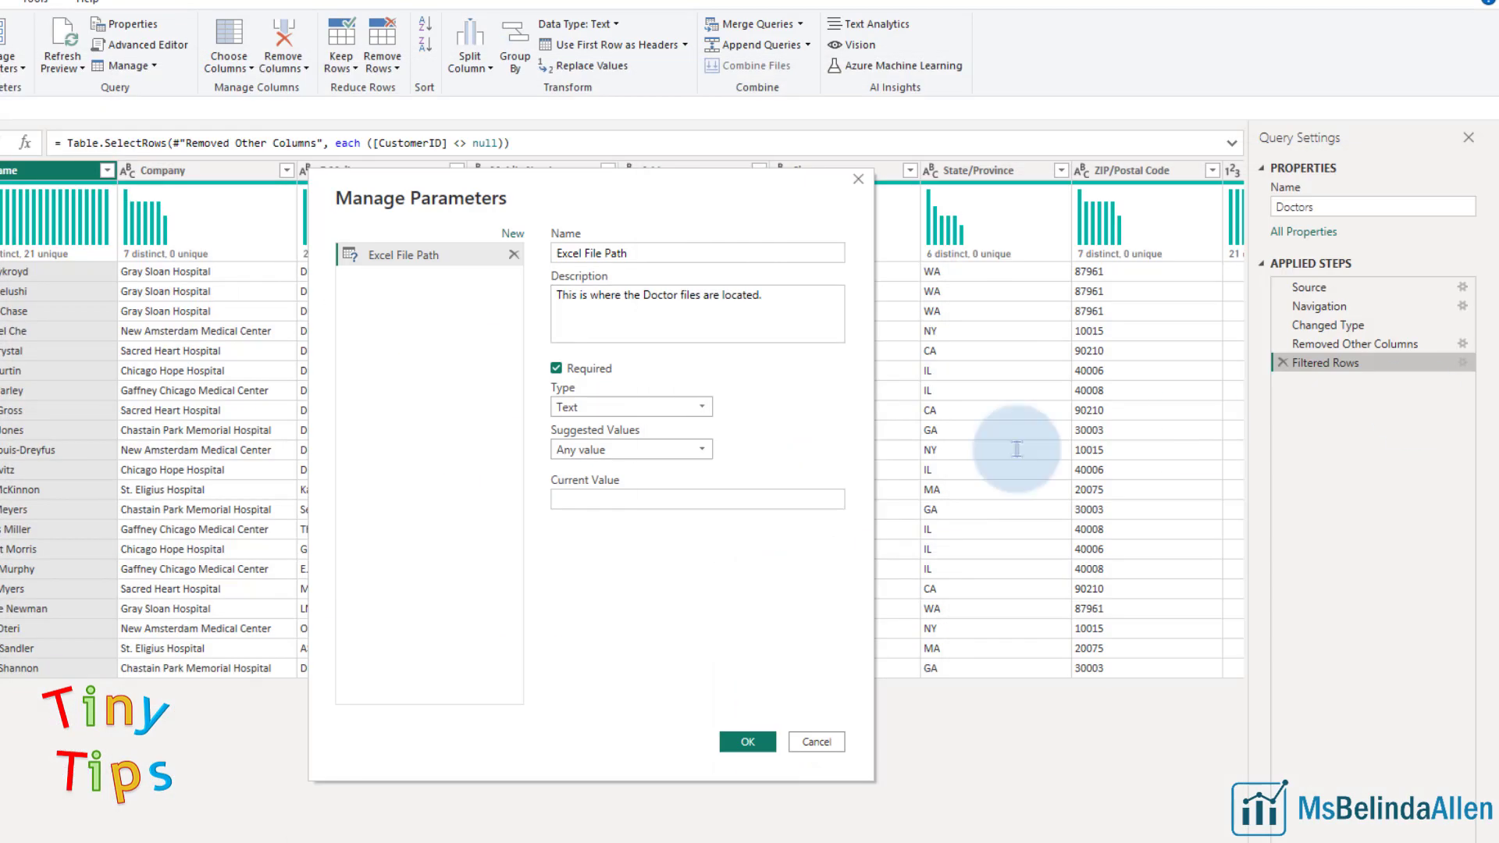
{"action": "left_click", "coordinate": [644, 500]}
{"action": "key", "text": "ctrl+v"}
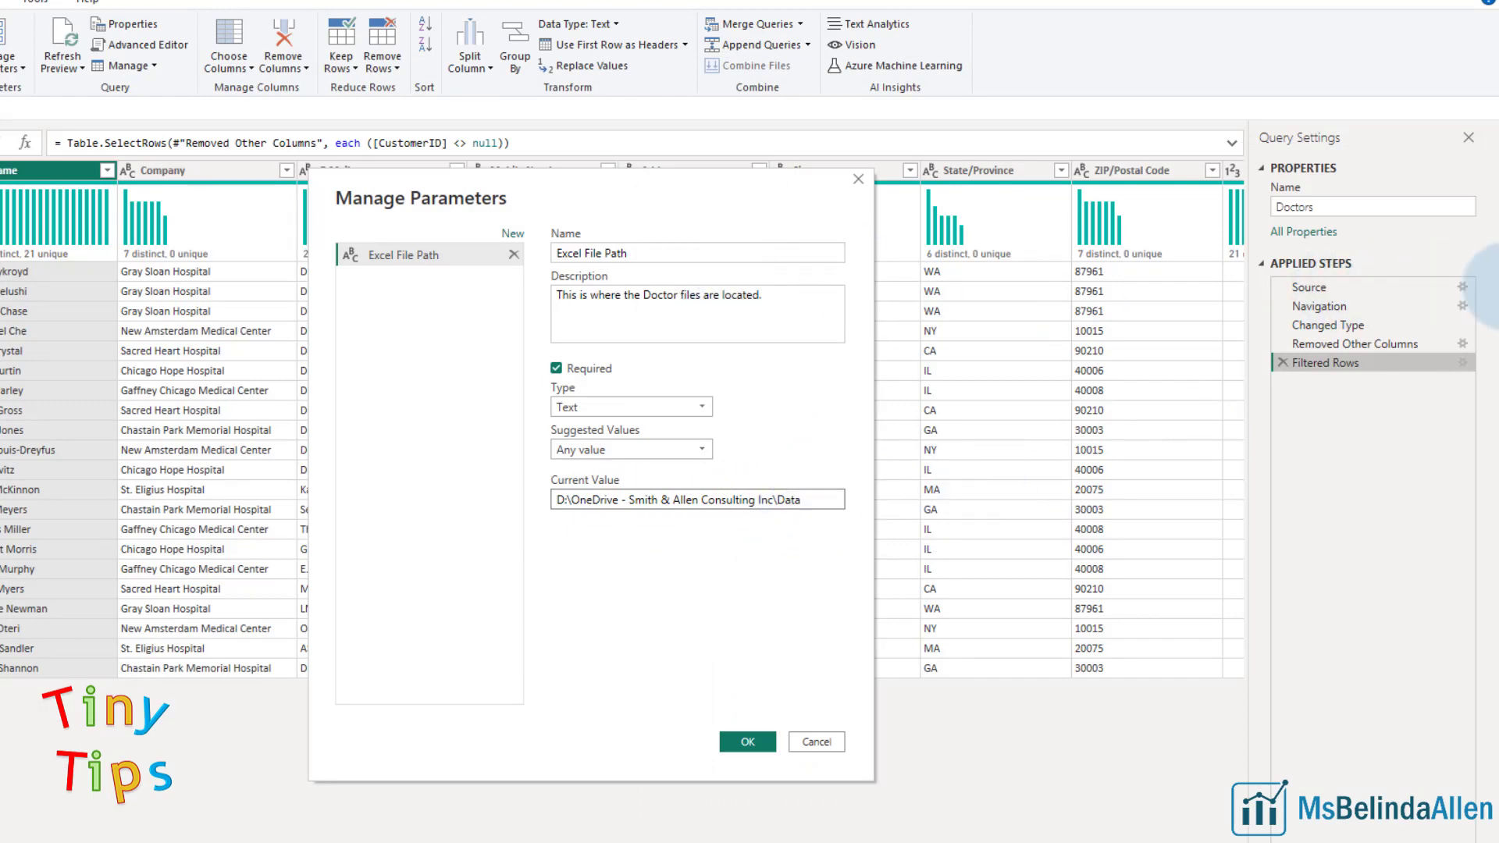
{"action": "key", "text": "alt+Tab"}
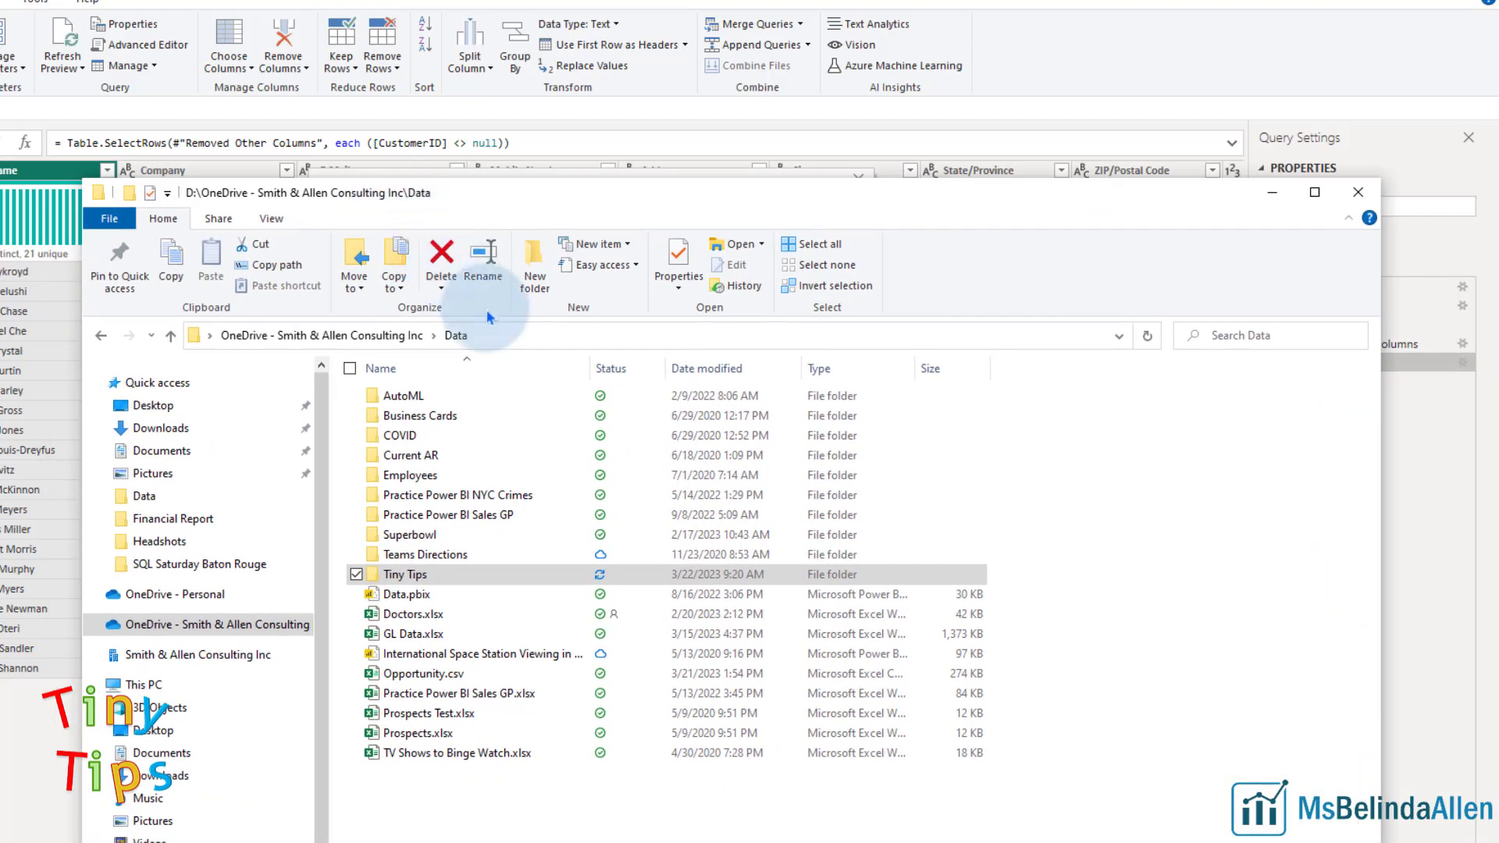
{"action": "left_click", "coordinate": [505, 334]}
{"action": "key", "text": "ctrl+c"}
{"action": "key", "text": "alt+Tab"}
{"action": "key", "text": "ctrl+v"}
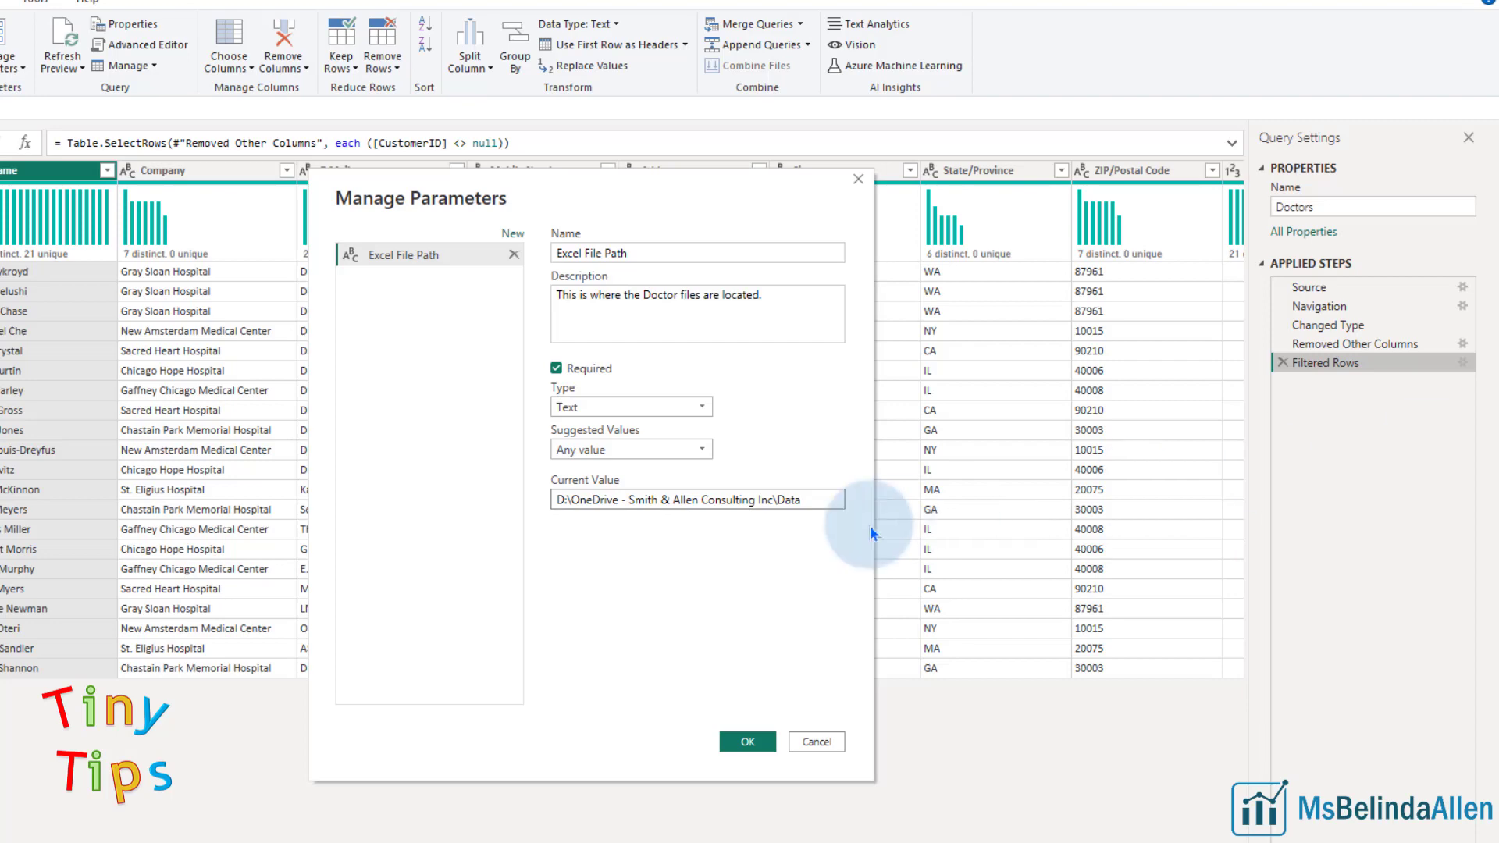
Add a new description line 'e.g.' followed by the Data folder path.
{"action": "left_click", "coordinate": [783, 297]}
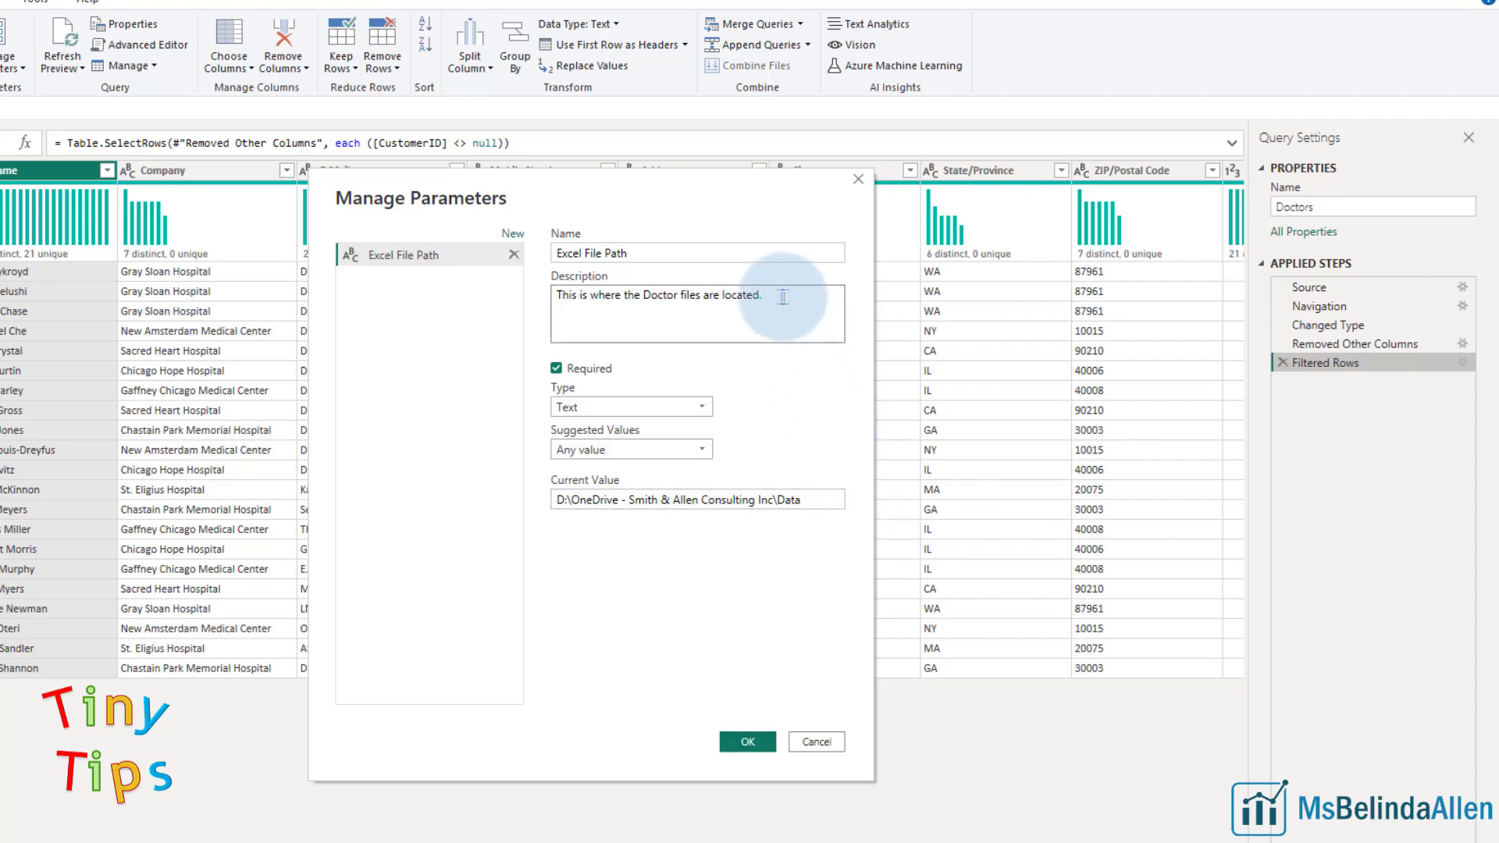
{"action": "key", "text": "Return"}
{"action": "type", "text": "e.g."}
{"action": "key", "text": "ctrl+v"}
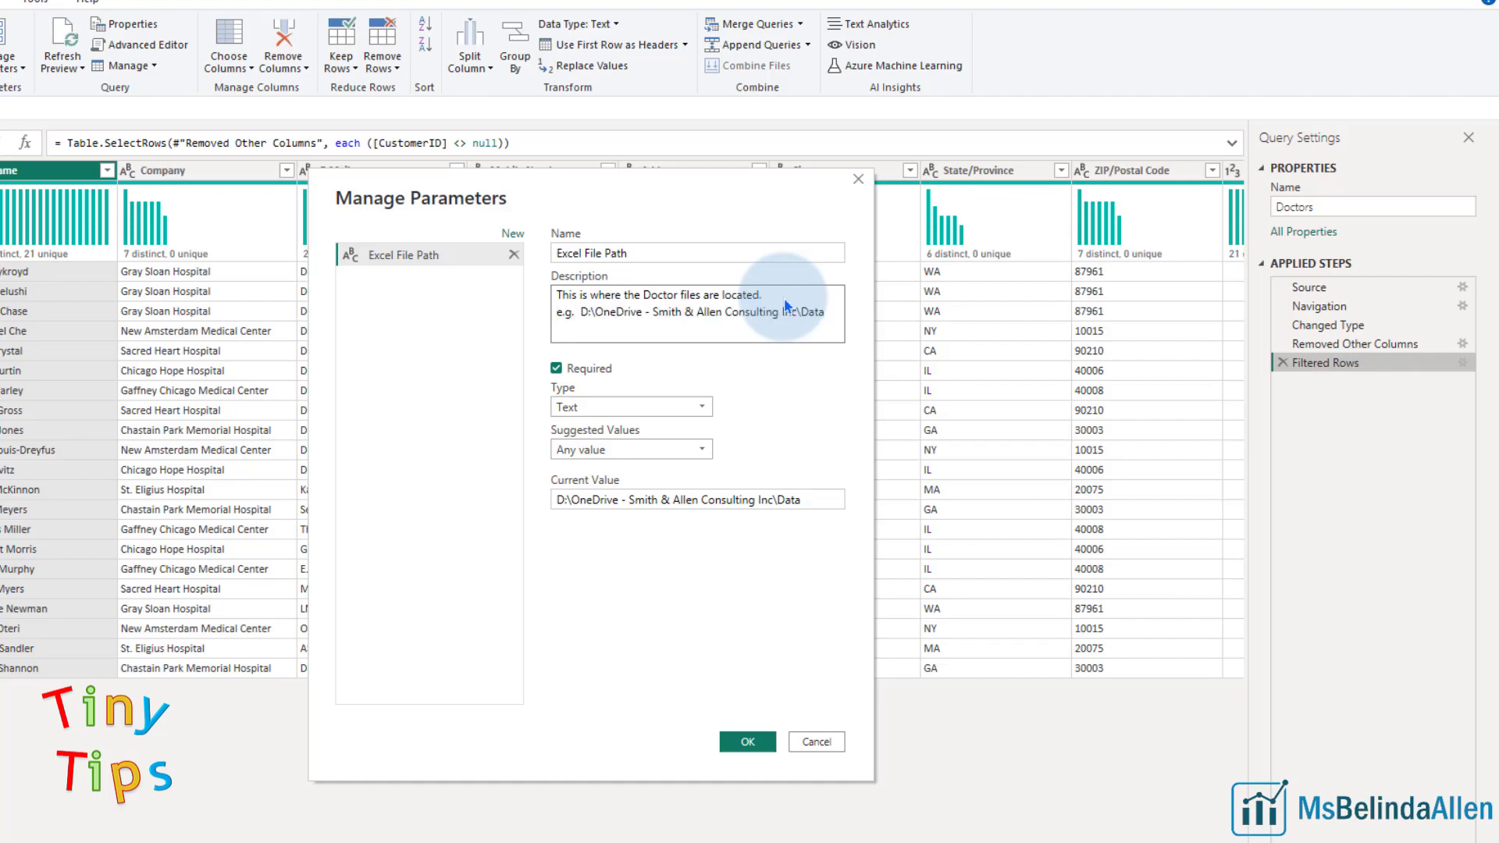
Save the parameter and move Excel File Path into a new query group named Parameters.
{"action": "left_click", "coordinate": [747, 742]}
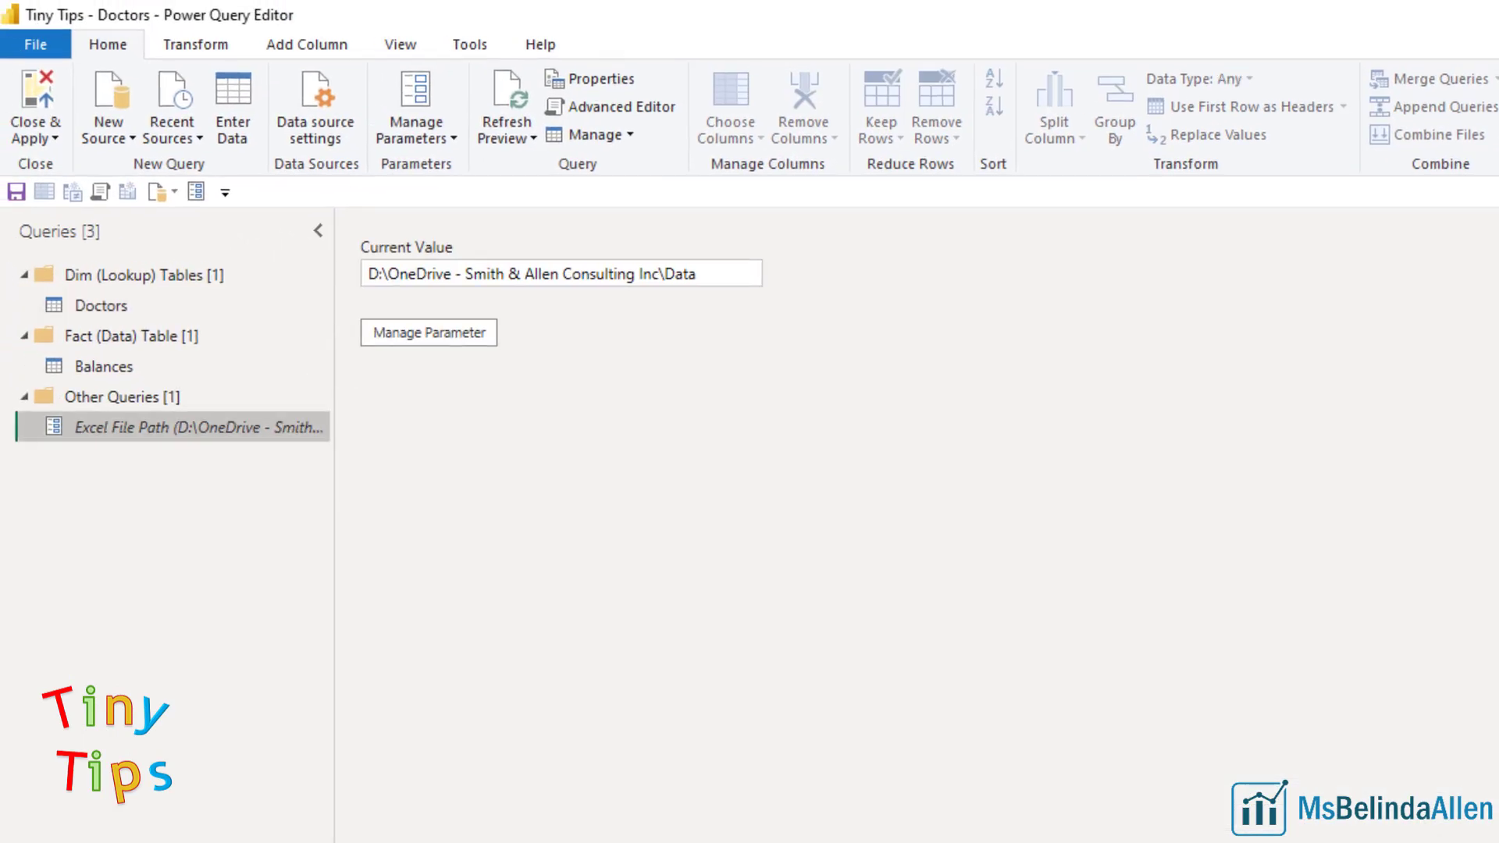
{"action": "mouse_move", "coordinate": [120, 423]}
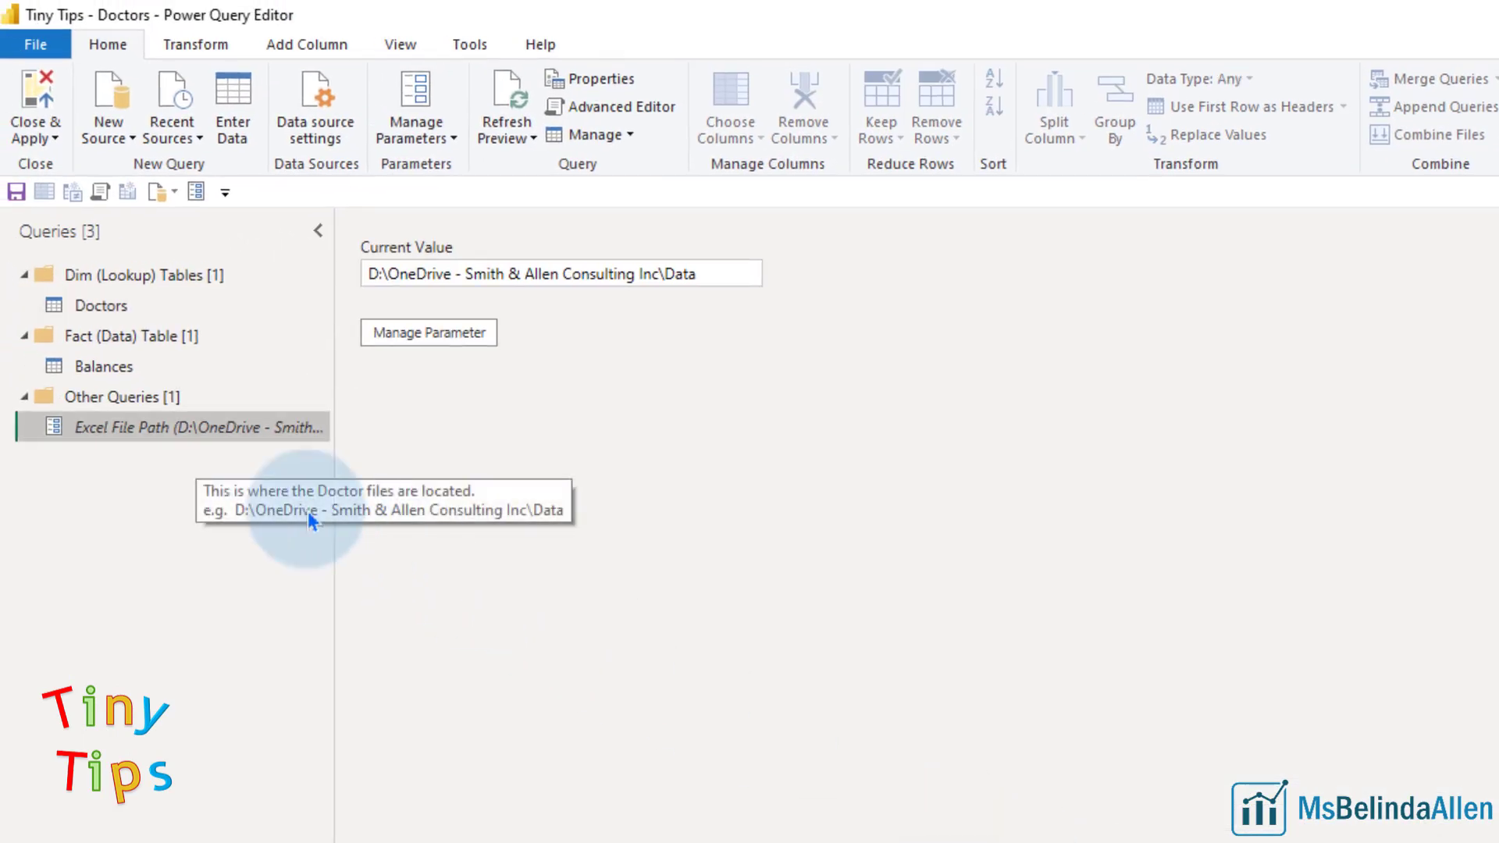
{"action": "right_click", "coordinate": [120, 423]}
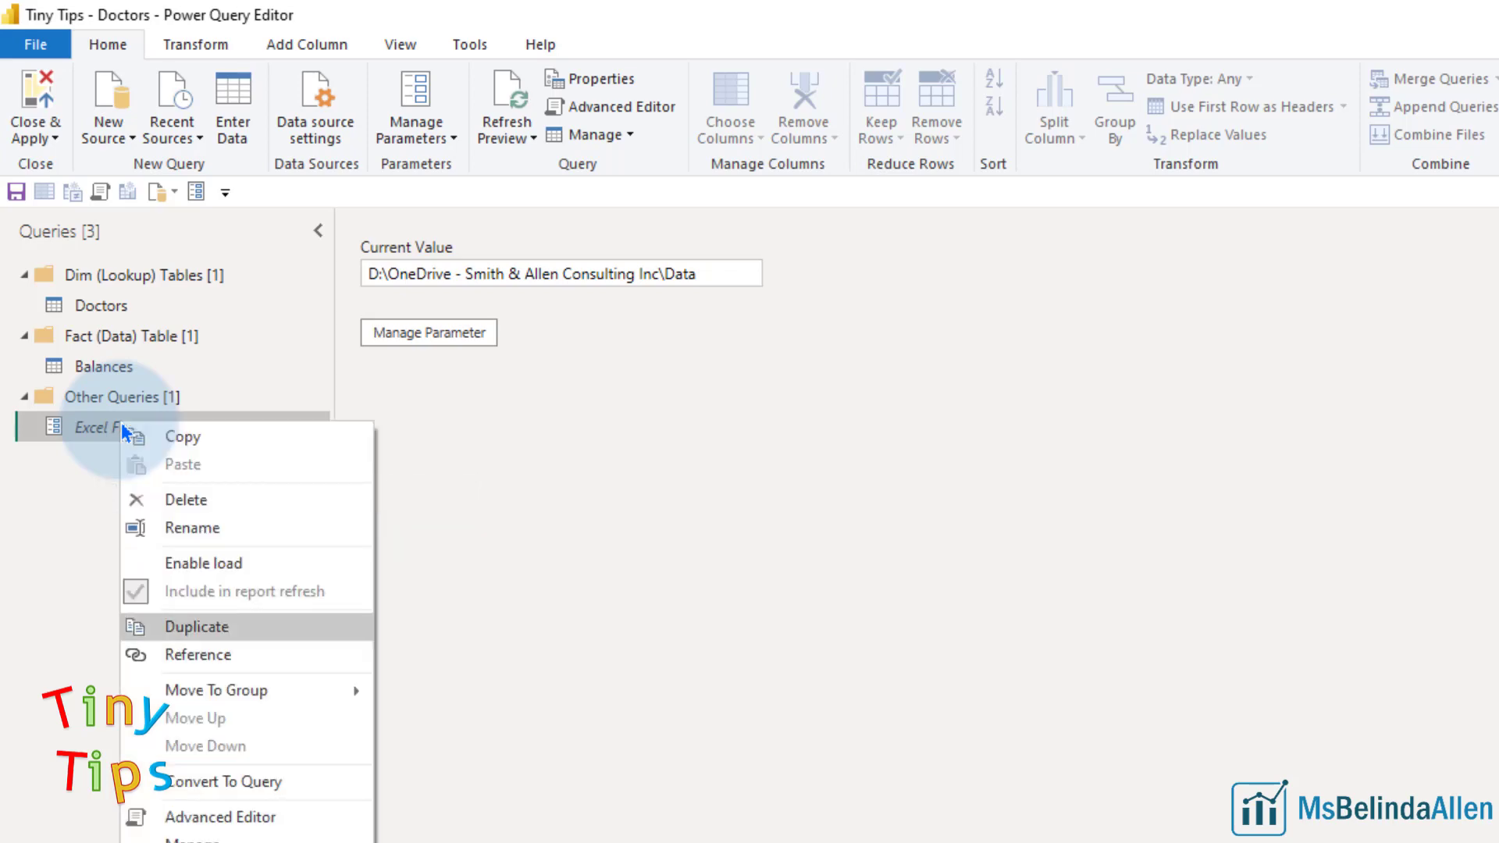
{"action": "mouse_move", "coordinate": [234, 690]}
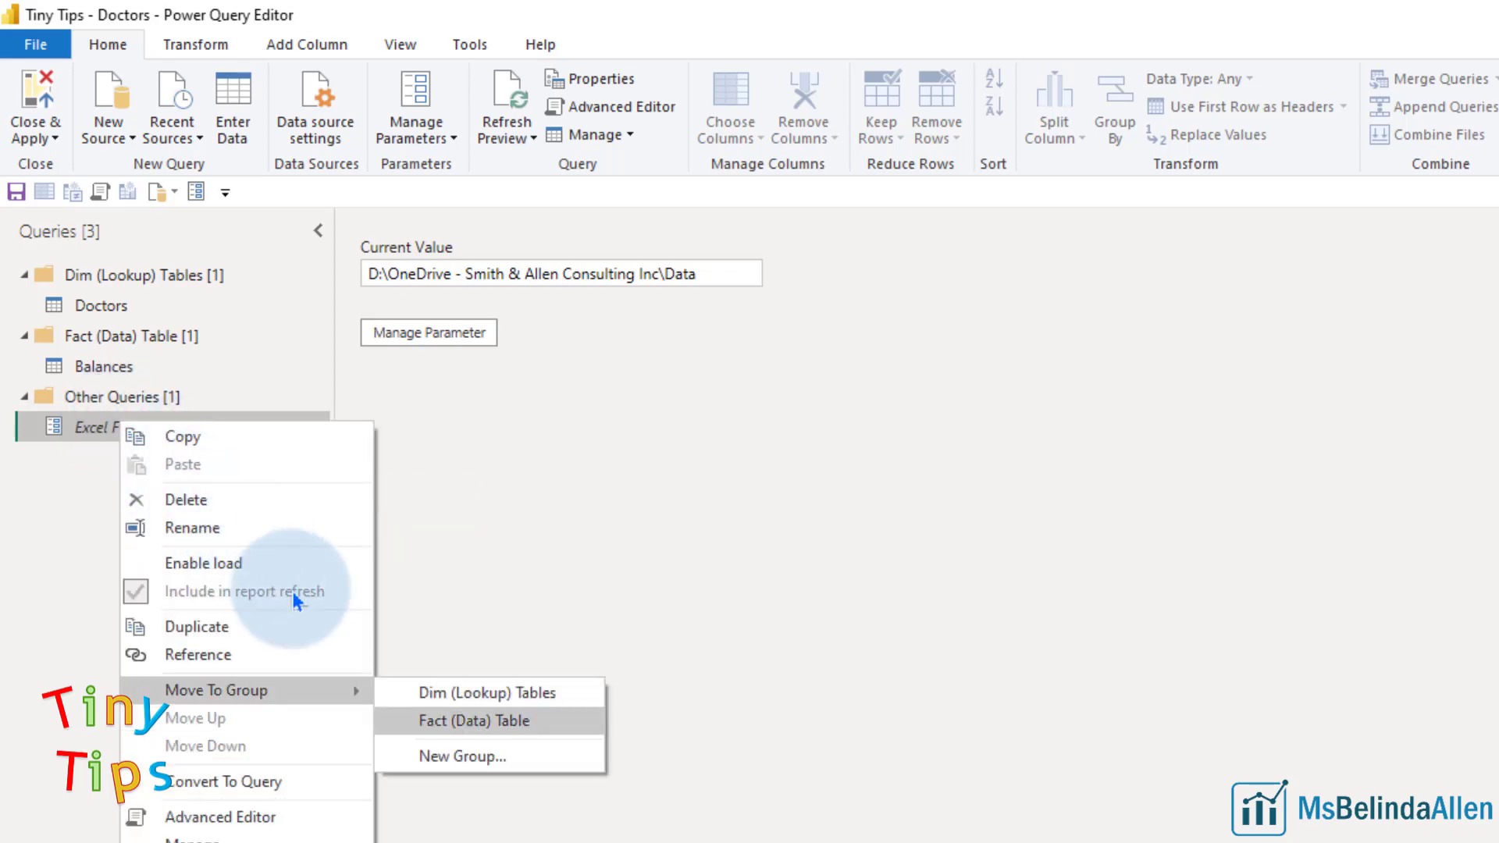
{"action": "left_click", "coordinate": [466, 757]}
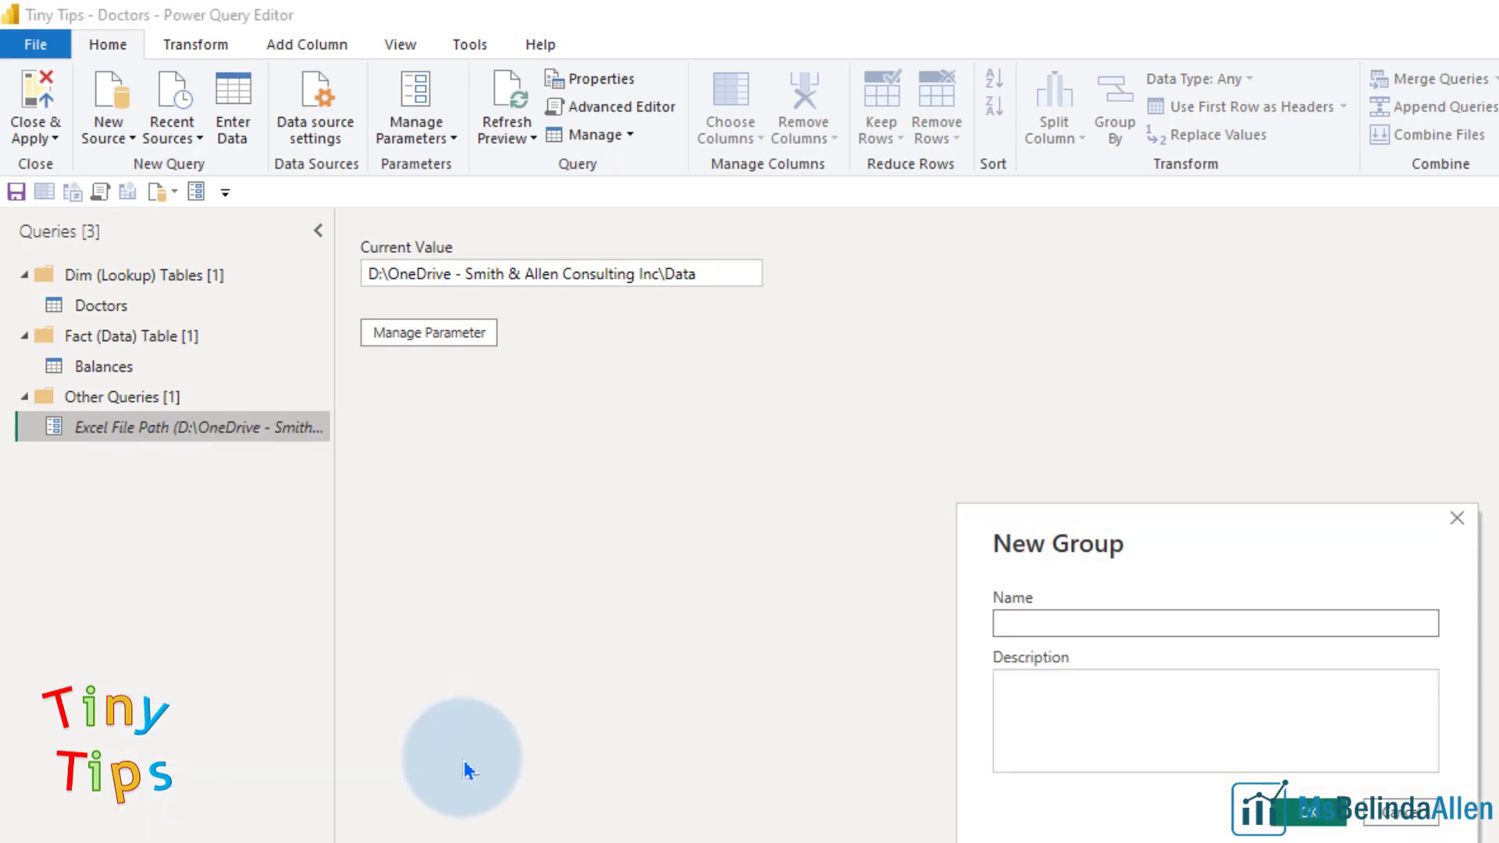
{"action": "type", "text": "Parameters"}
{"action": "key", "text": "Return"}
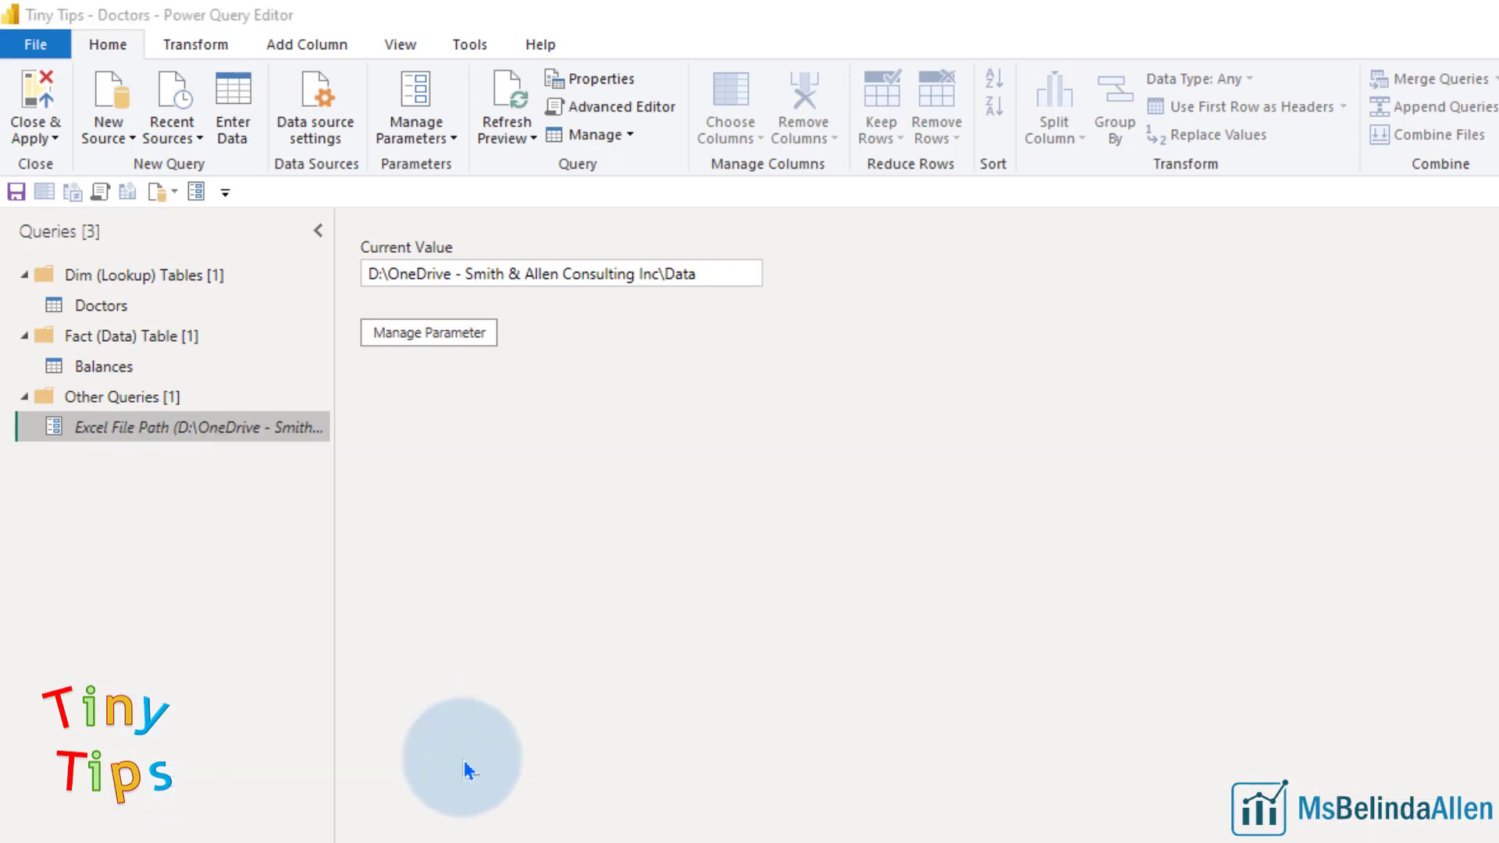
{"action": "left_click", "coordinate": [164, 433]}
{"action": "left_click", "coordinate": [473, 285]}
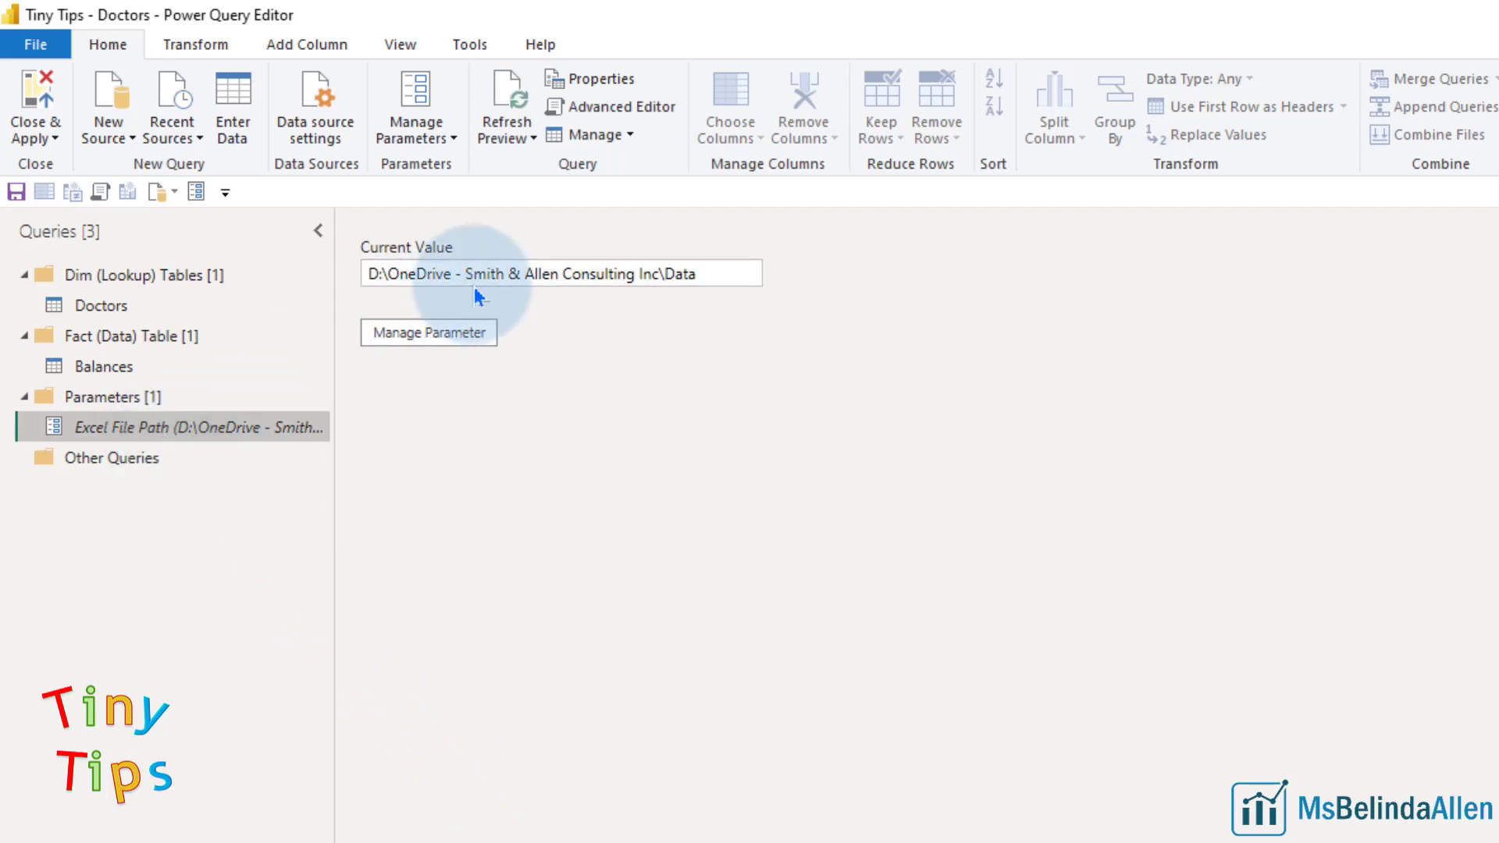
Switch the Doctors Source settings to Advanced and move Doctors.xlsx into a third path part.
{"action": "left_click", "coordinate": [187, 304]}
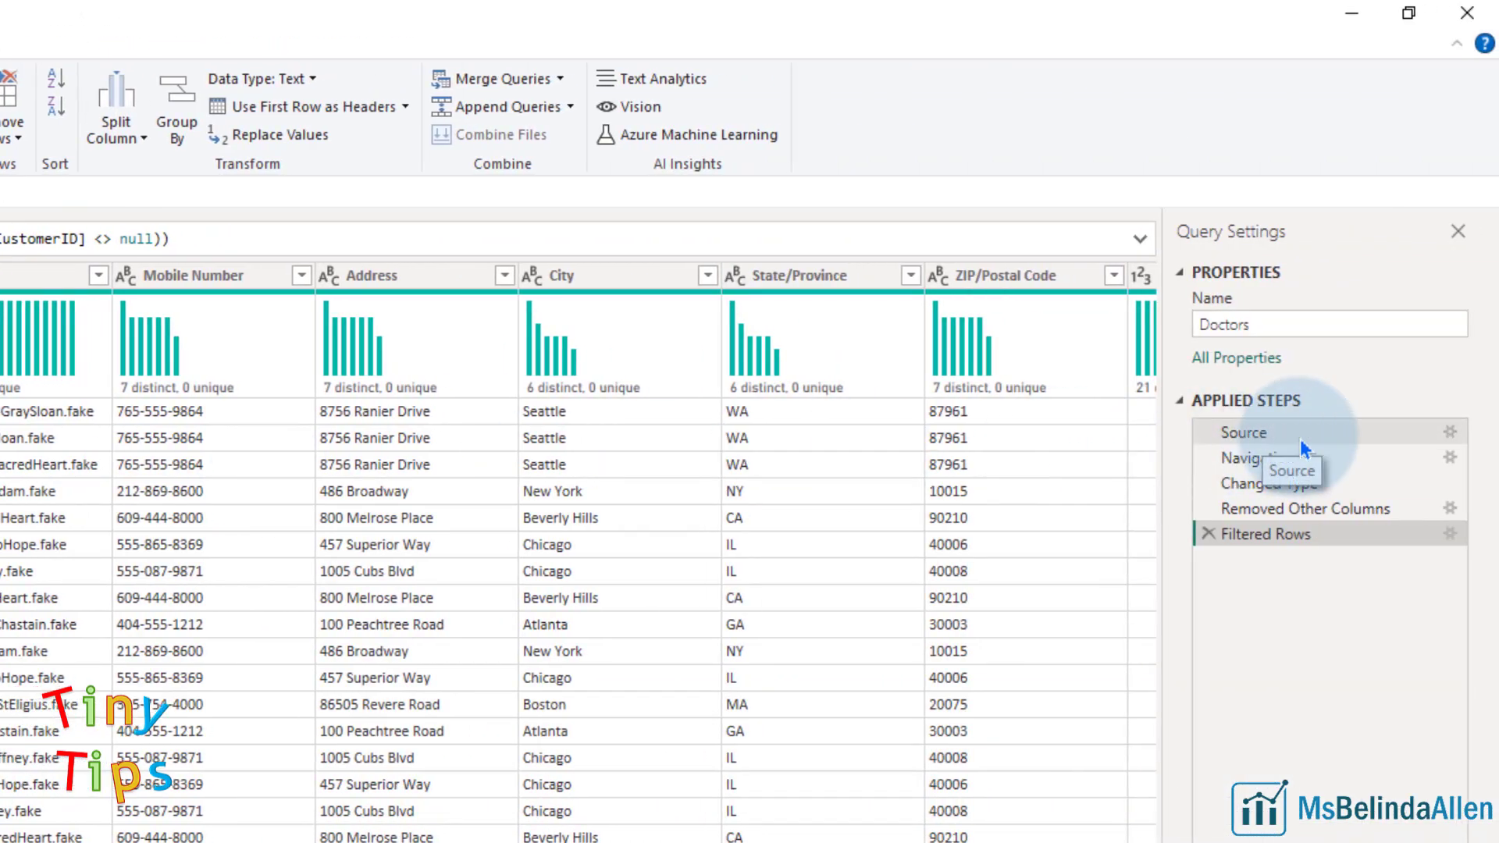
{"action": "left_click", "coordinate": [1301, 442]}
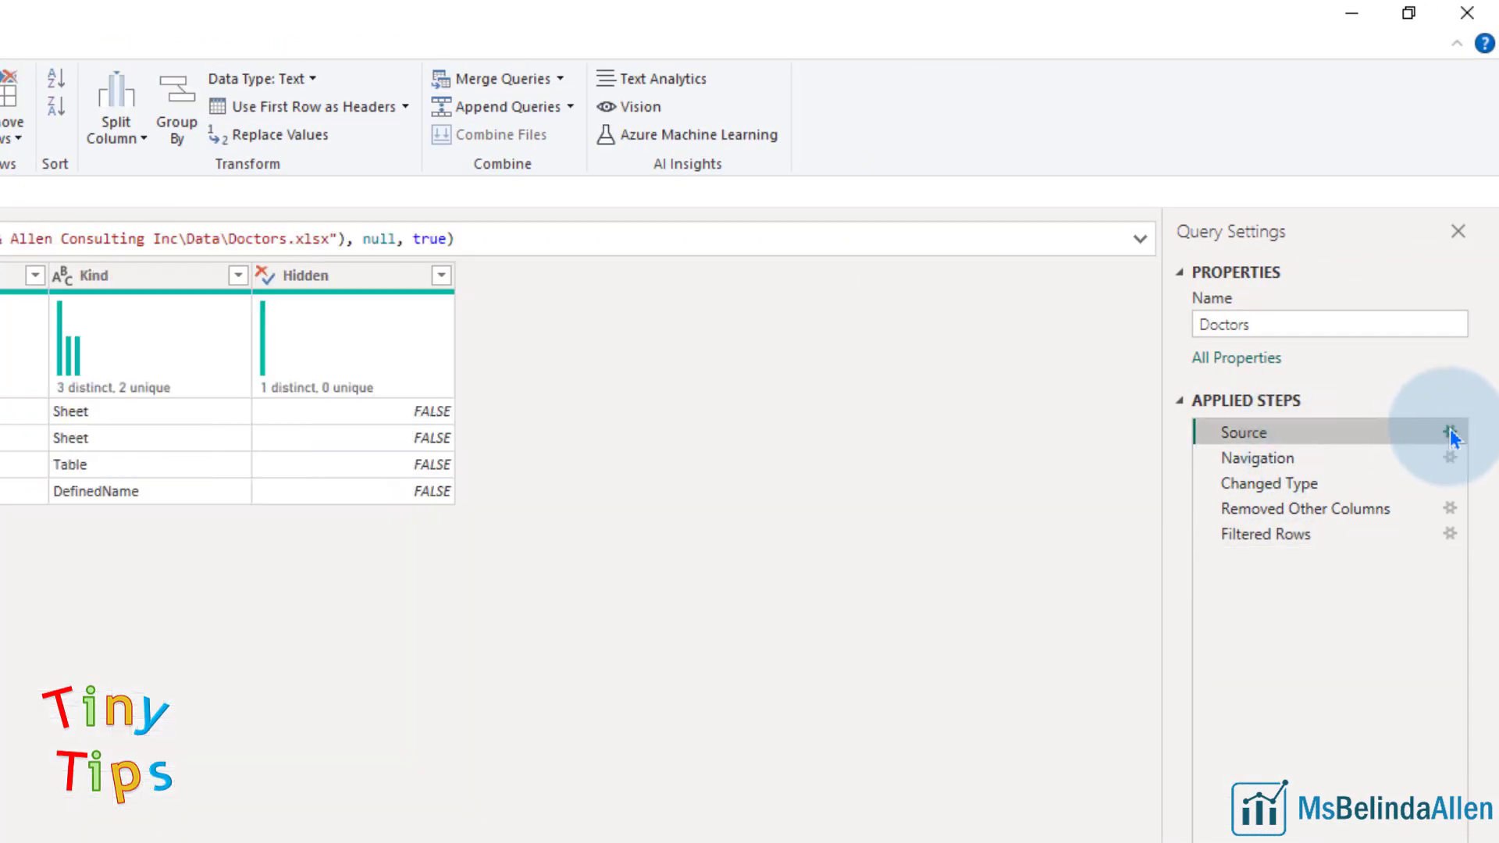
{"action": "left_click", "coordinate": [1449, 432]}
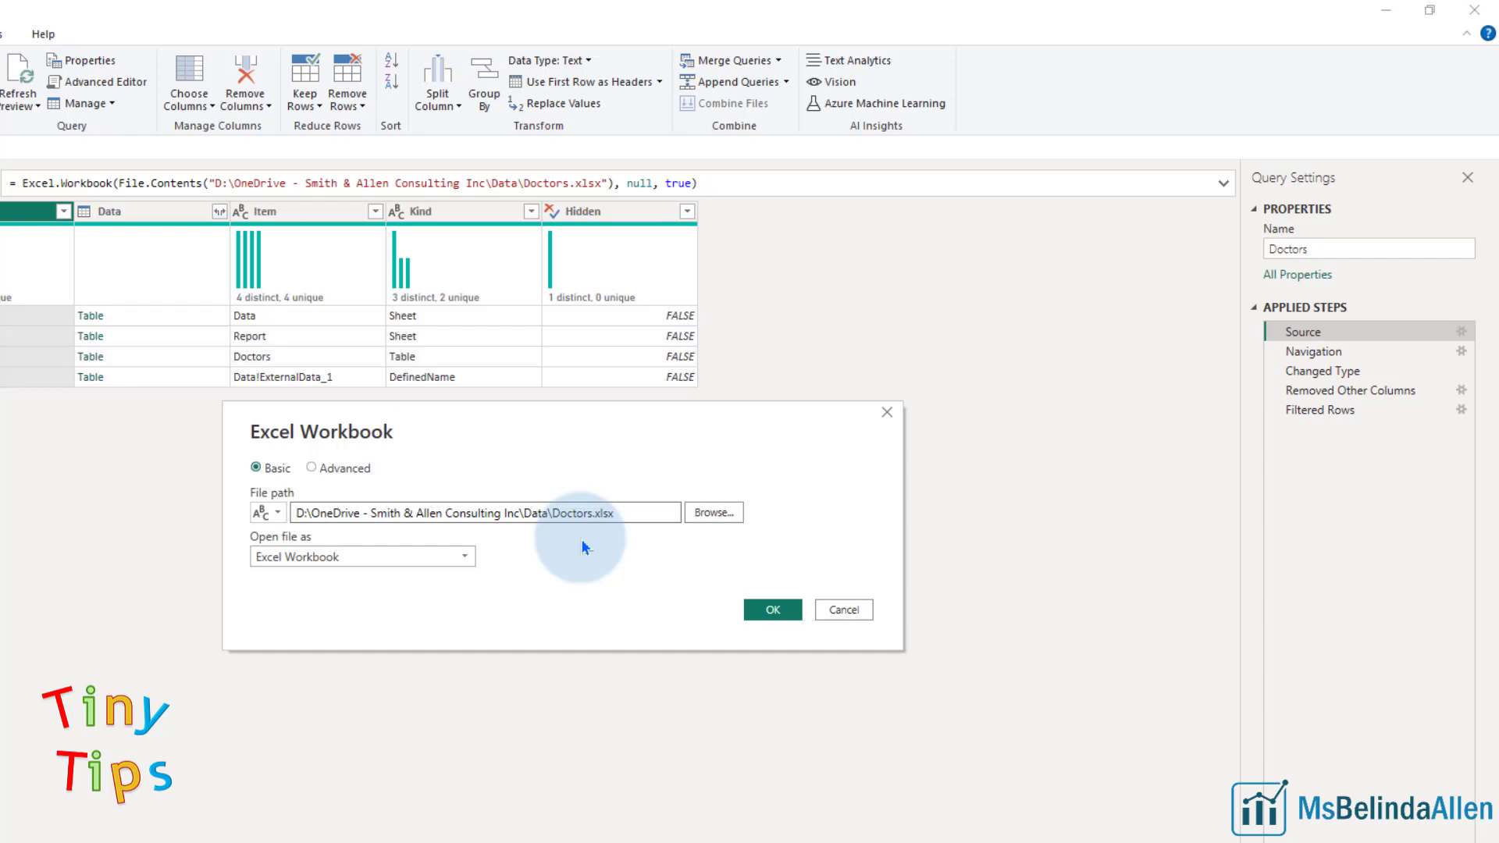
{"action": "left_click", "coordinate": [349, 468]}
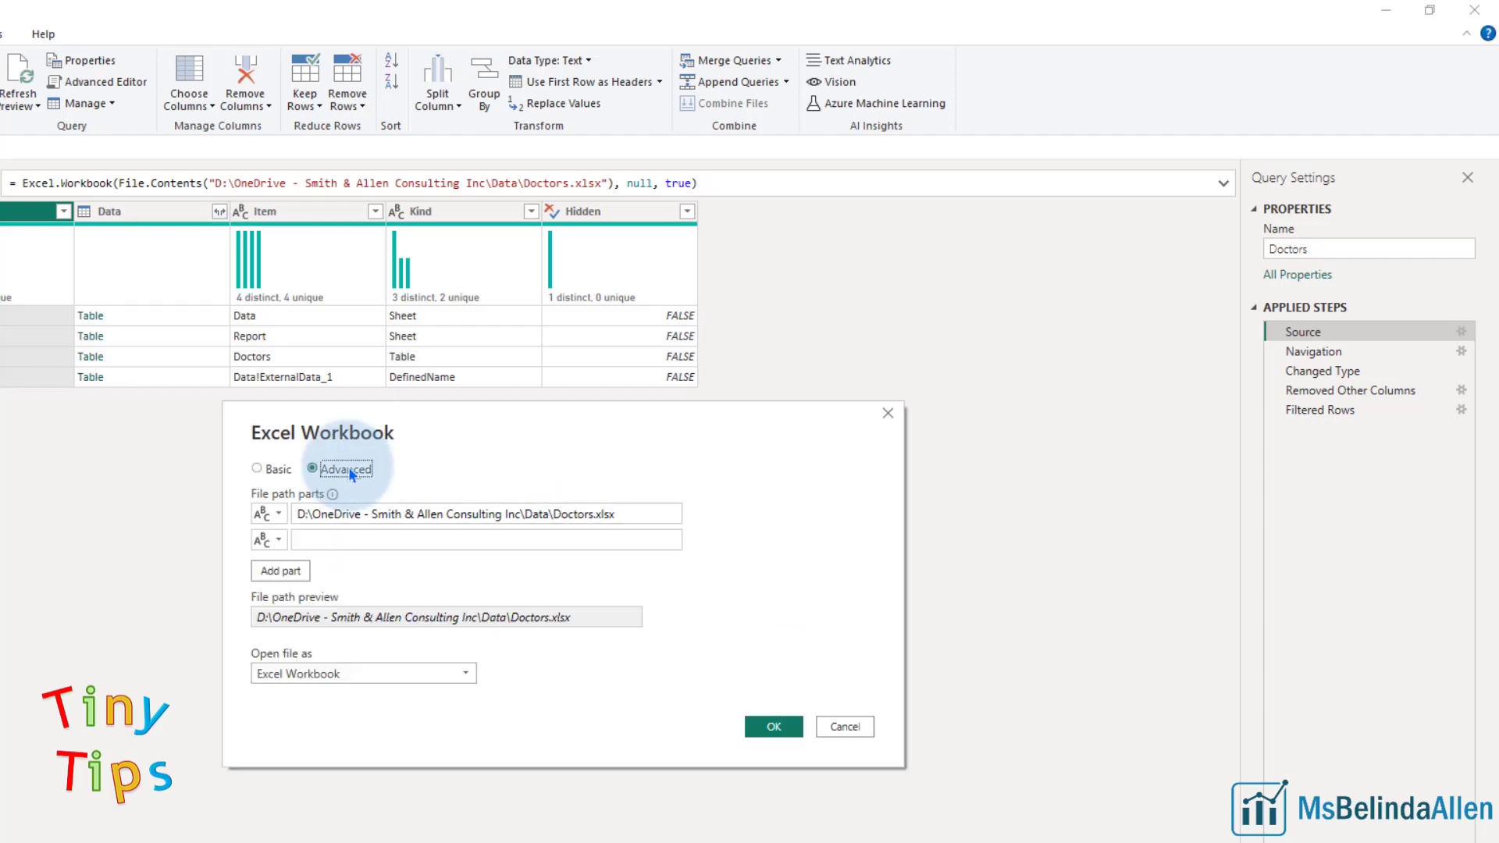
{"action": "left_click", "coordinate": [281, 571]}
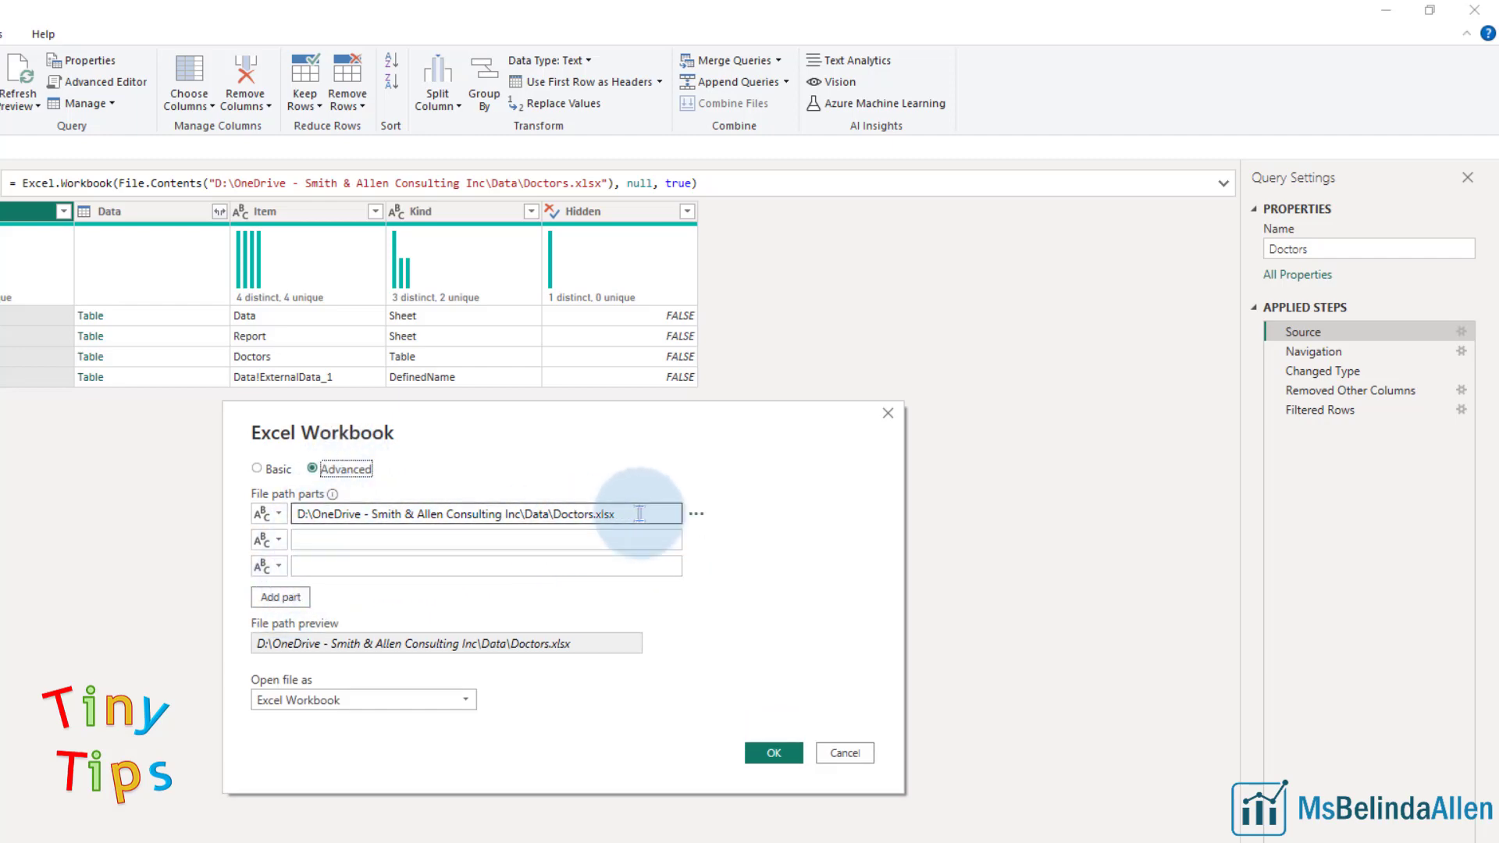
{"action": "left_click_drag", "start_coordinate": [638, 514], "coordinate": [567, 513]}
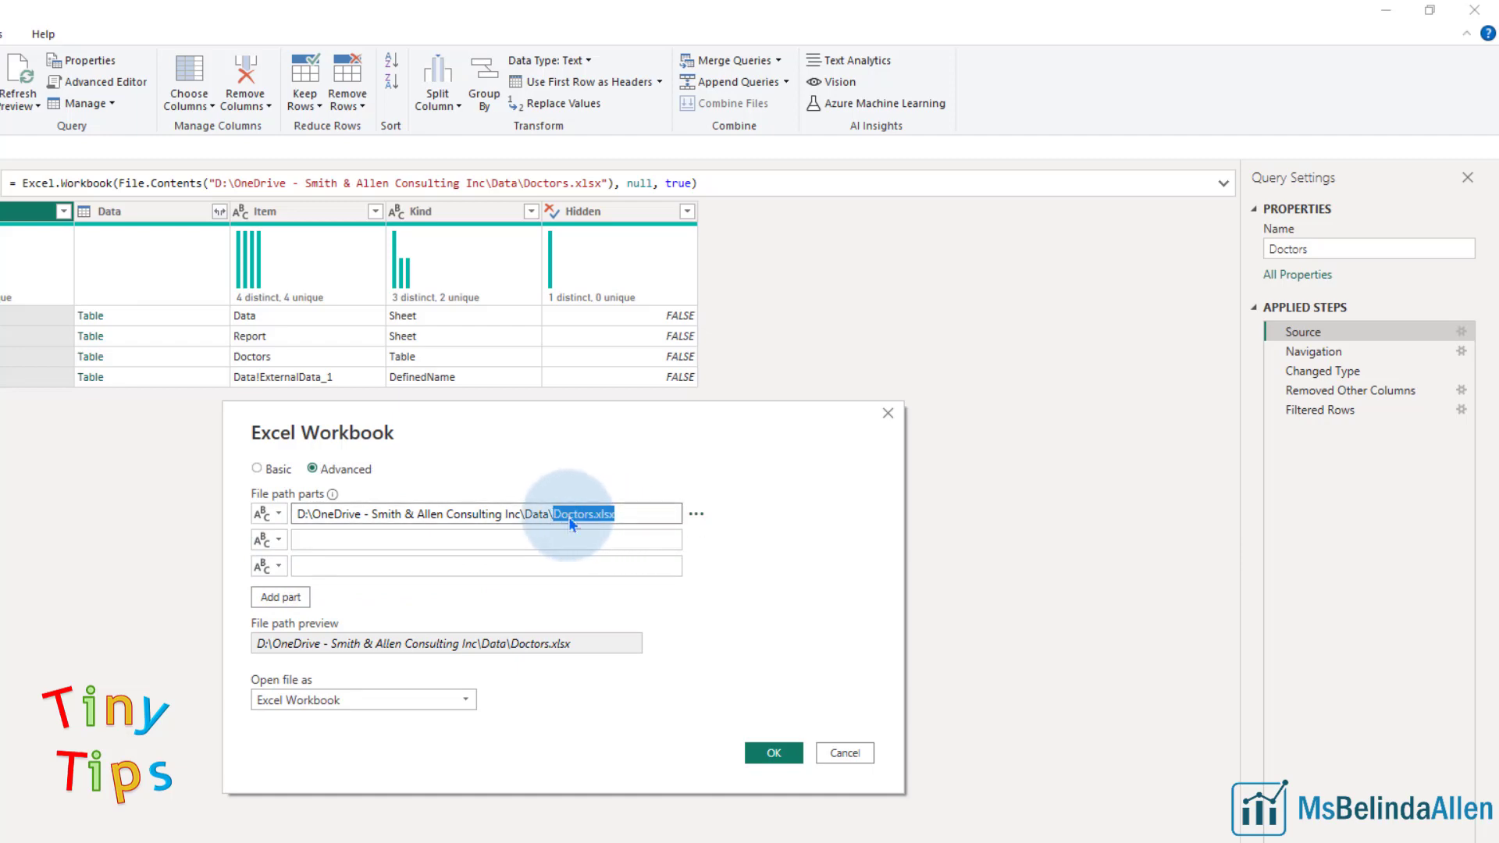
{"action": "key", "text": "ctrl+x"}
{"action": "left_click", "coordinate": [361, 565]}
{"action": "key", "text": "ctrl+v"}
Add a fourth part for .xlsx, leave Doctors in part three, and put \ in part two.
{"action": "left_click", "coordinate": [295, 596]}
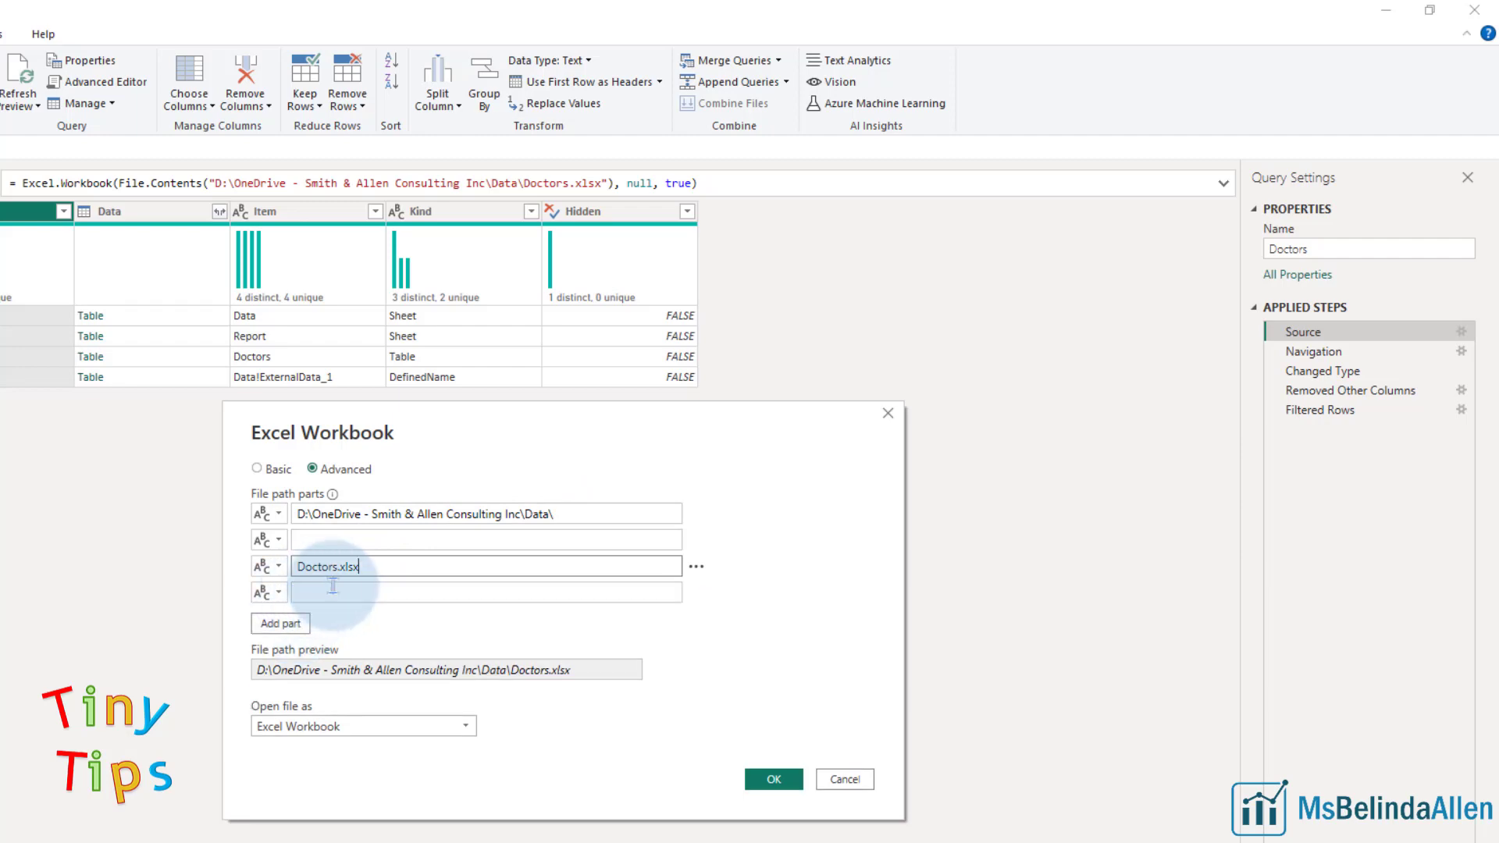
{"action": "left_click_drag", "start_coordinate": [360, 566], "coordinate": [342, 566]}
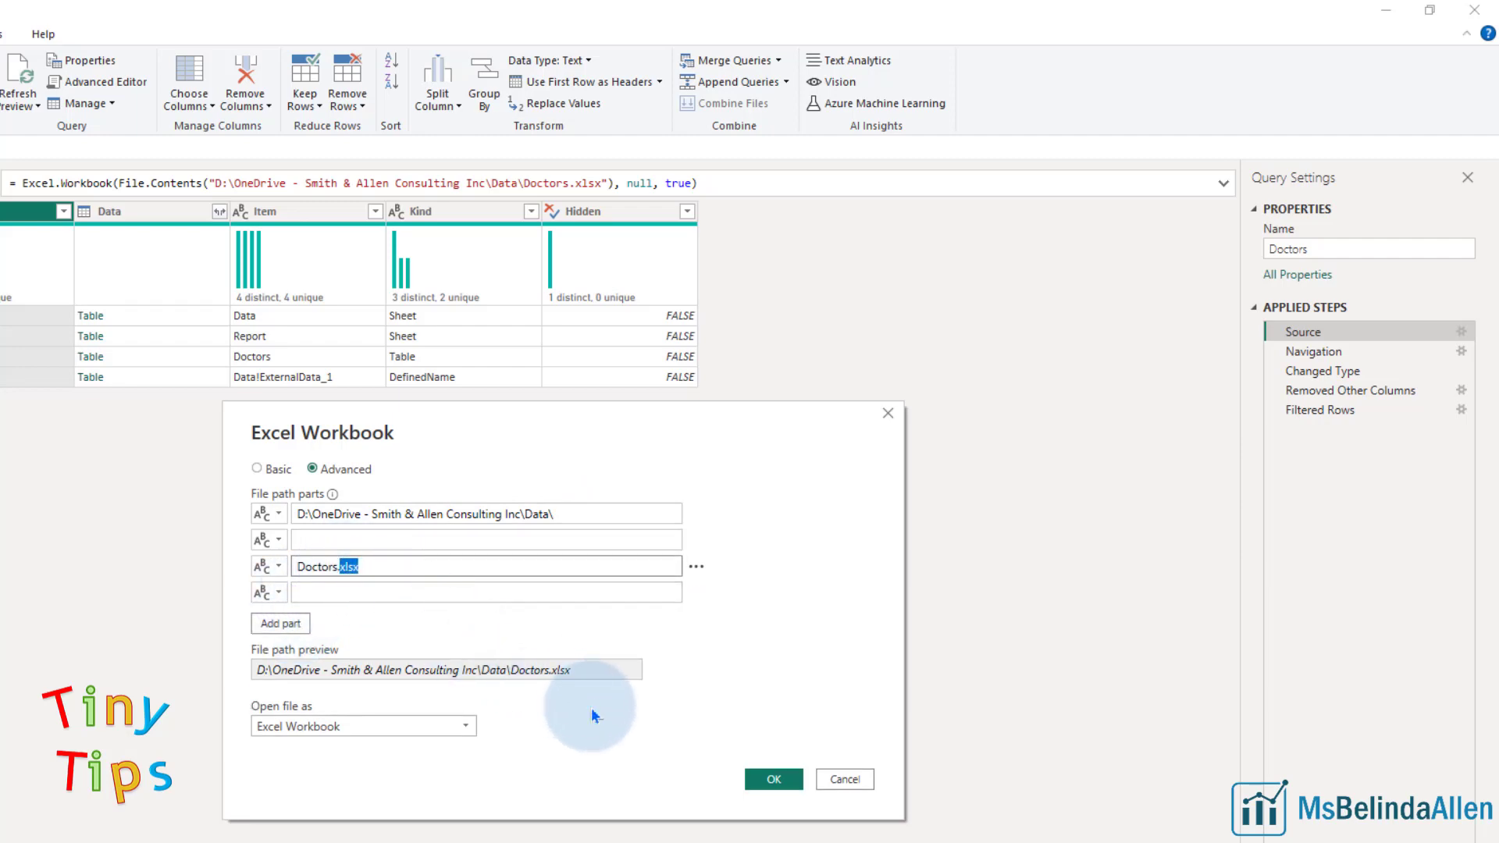
{"action": "key", "text": "BackSpace"}
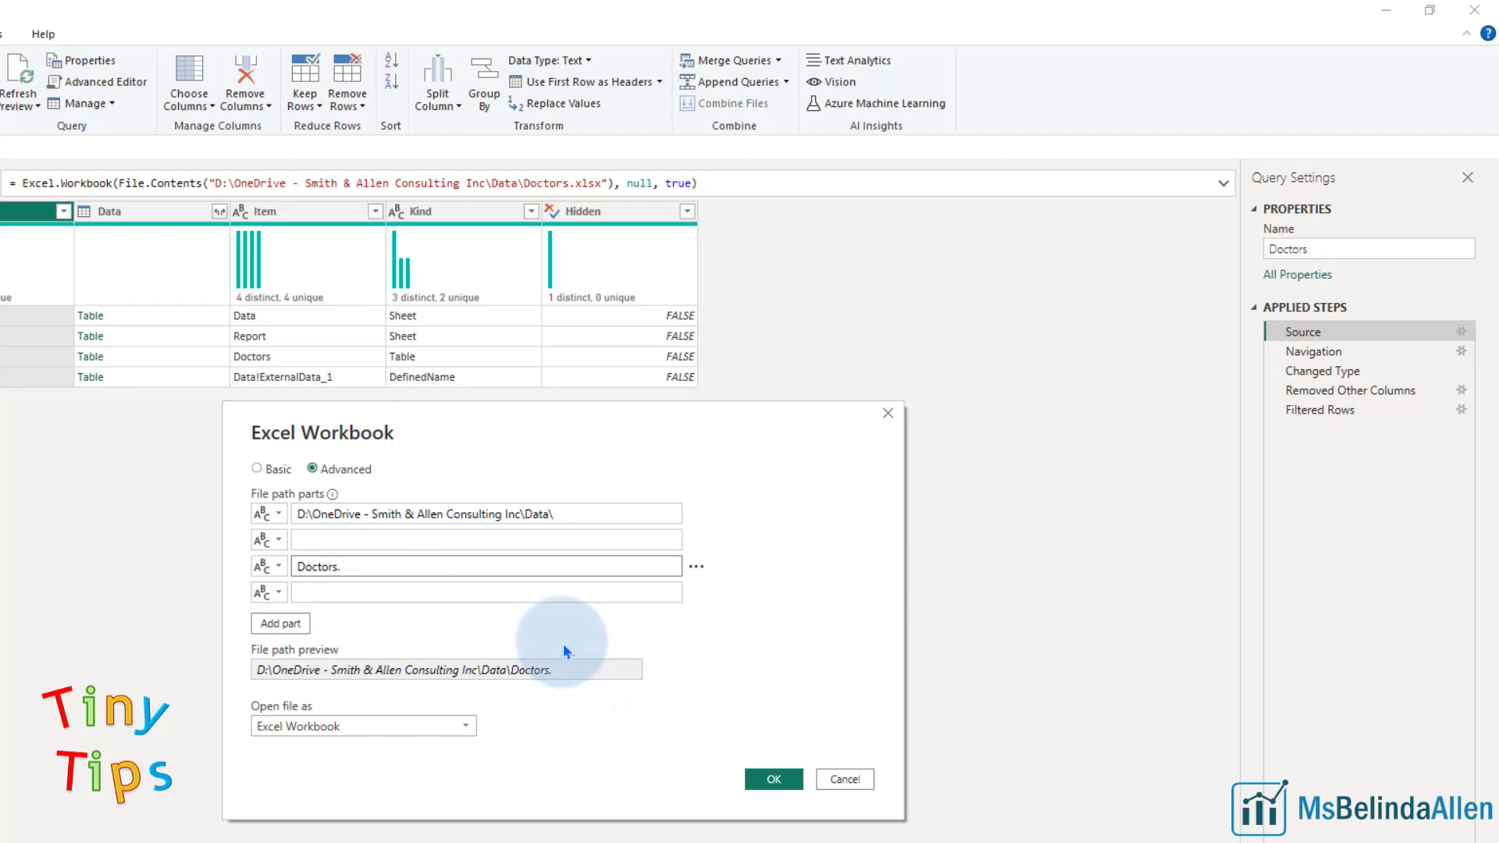
{"action": "left_click", "coordinate": [430, 592]}
{"action": "left_click", "coordinate": [372, 537]}
{"action": "type", "text": "\\"}
{"action": "left_click", "coordinate": [338, 592]}
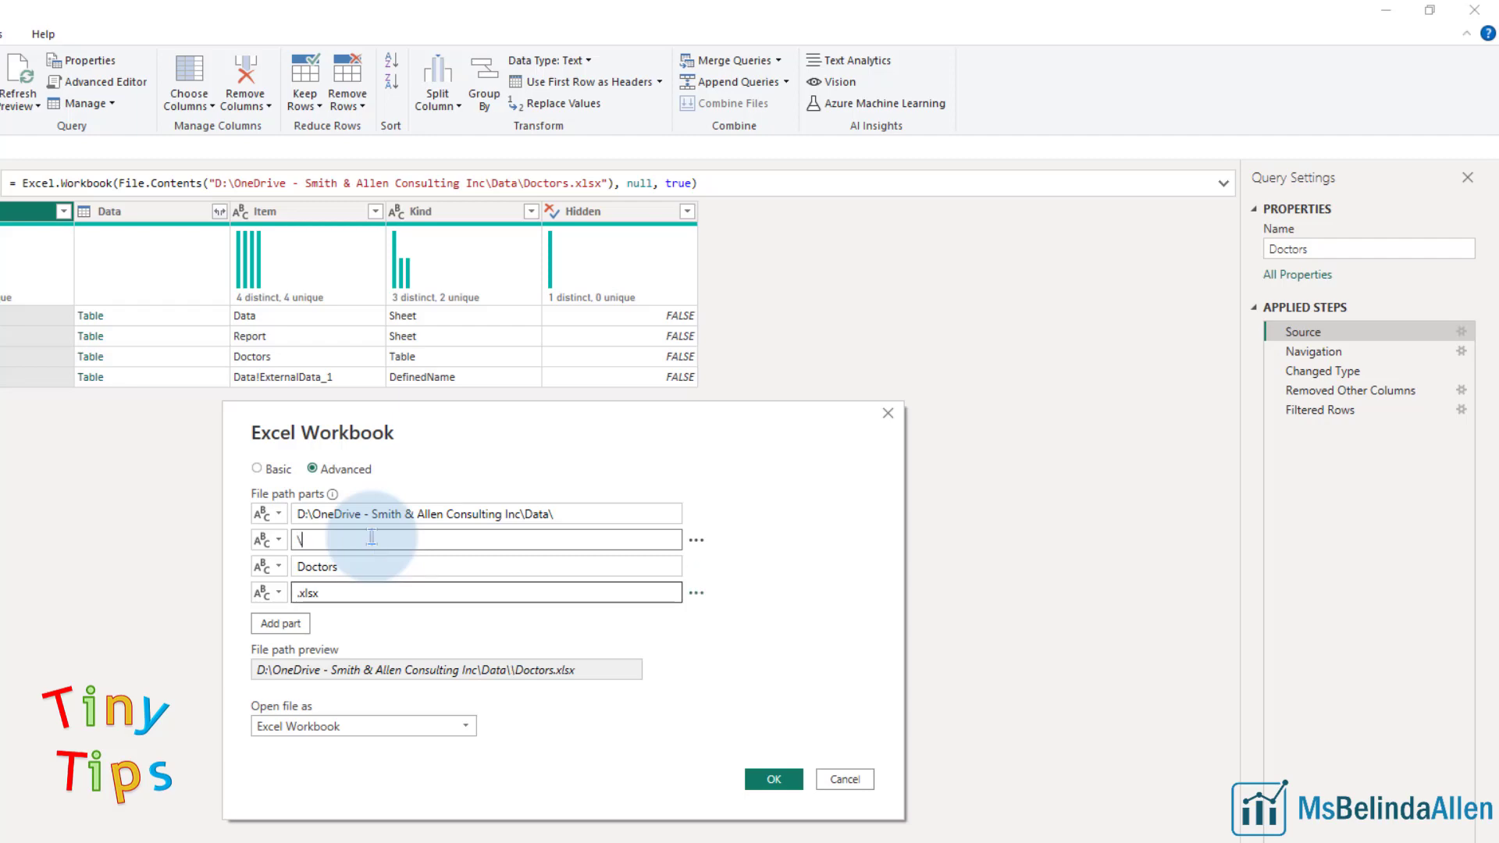
{"action": "left_click", "coordinate": [340, 566]}
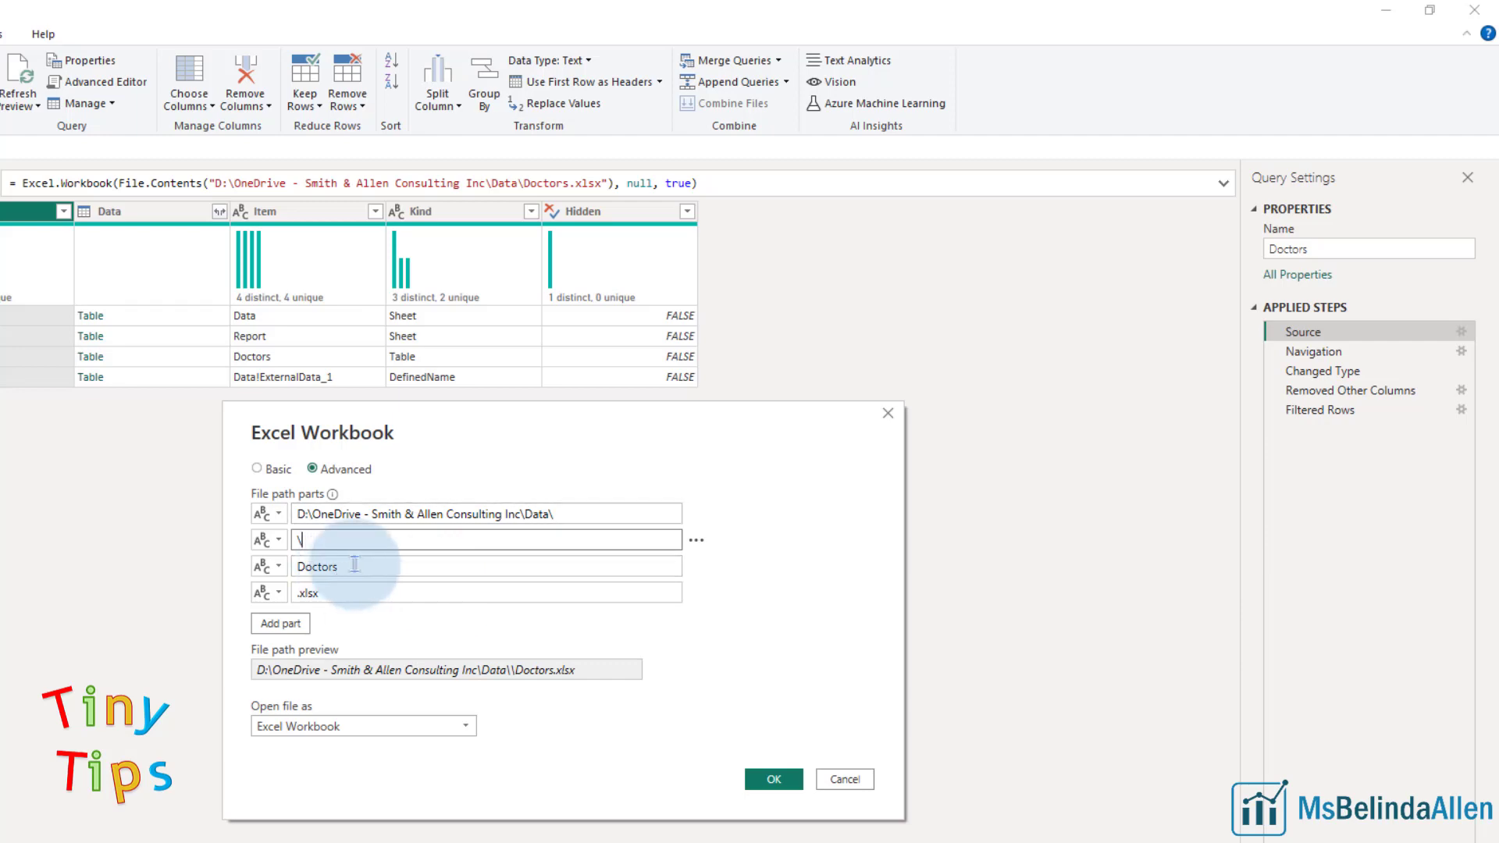
{"action": "left_click", "coordinate": [612, 516]}
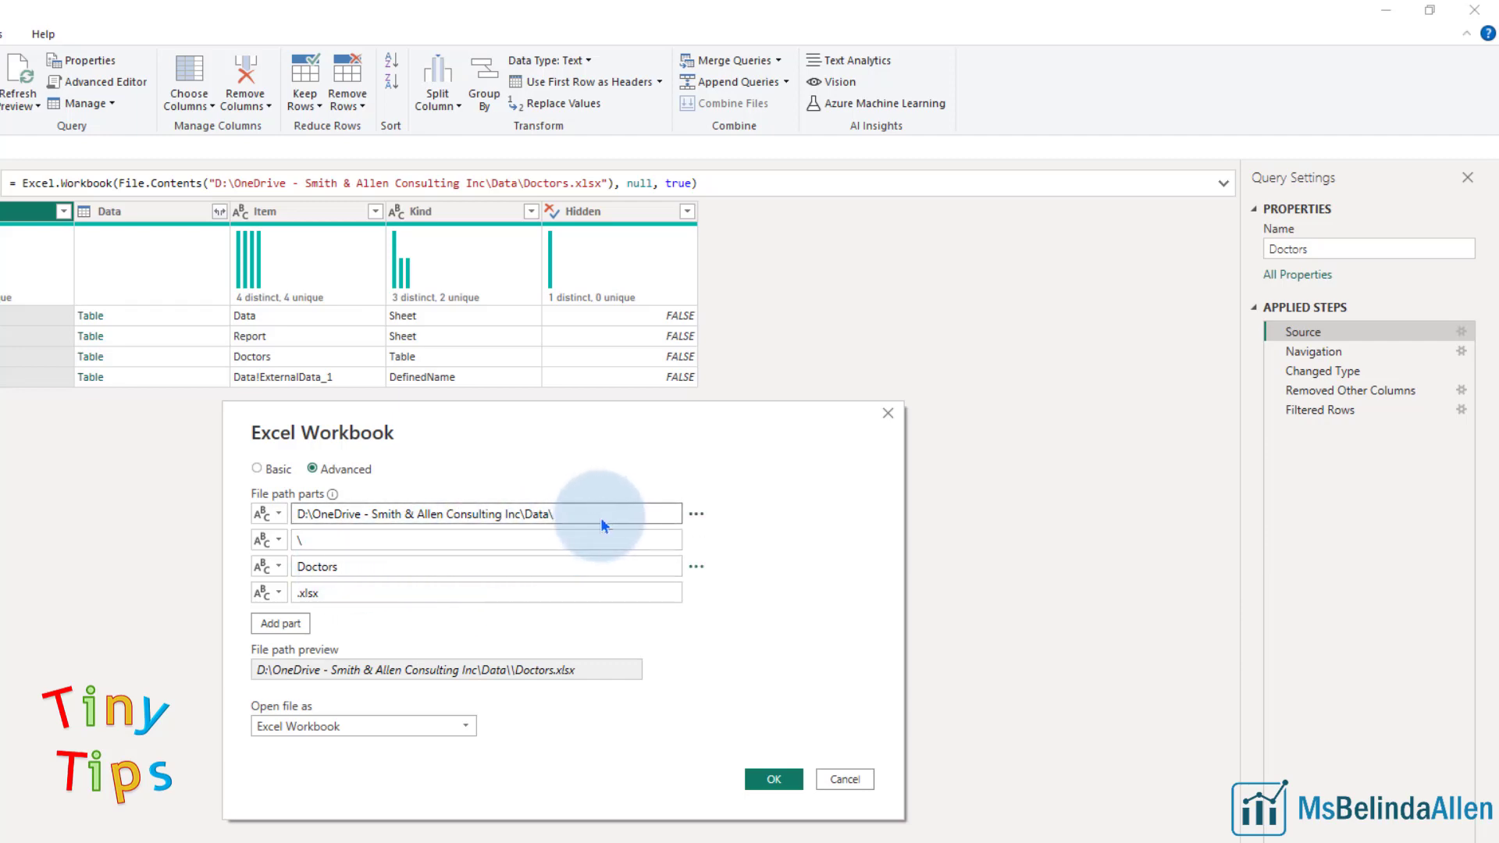
Make the first Doctors path part use the Excel File Path parameter and confirm.
{"action": "left_click", "coordinate": [278, 517]}
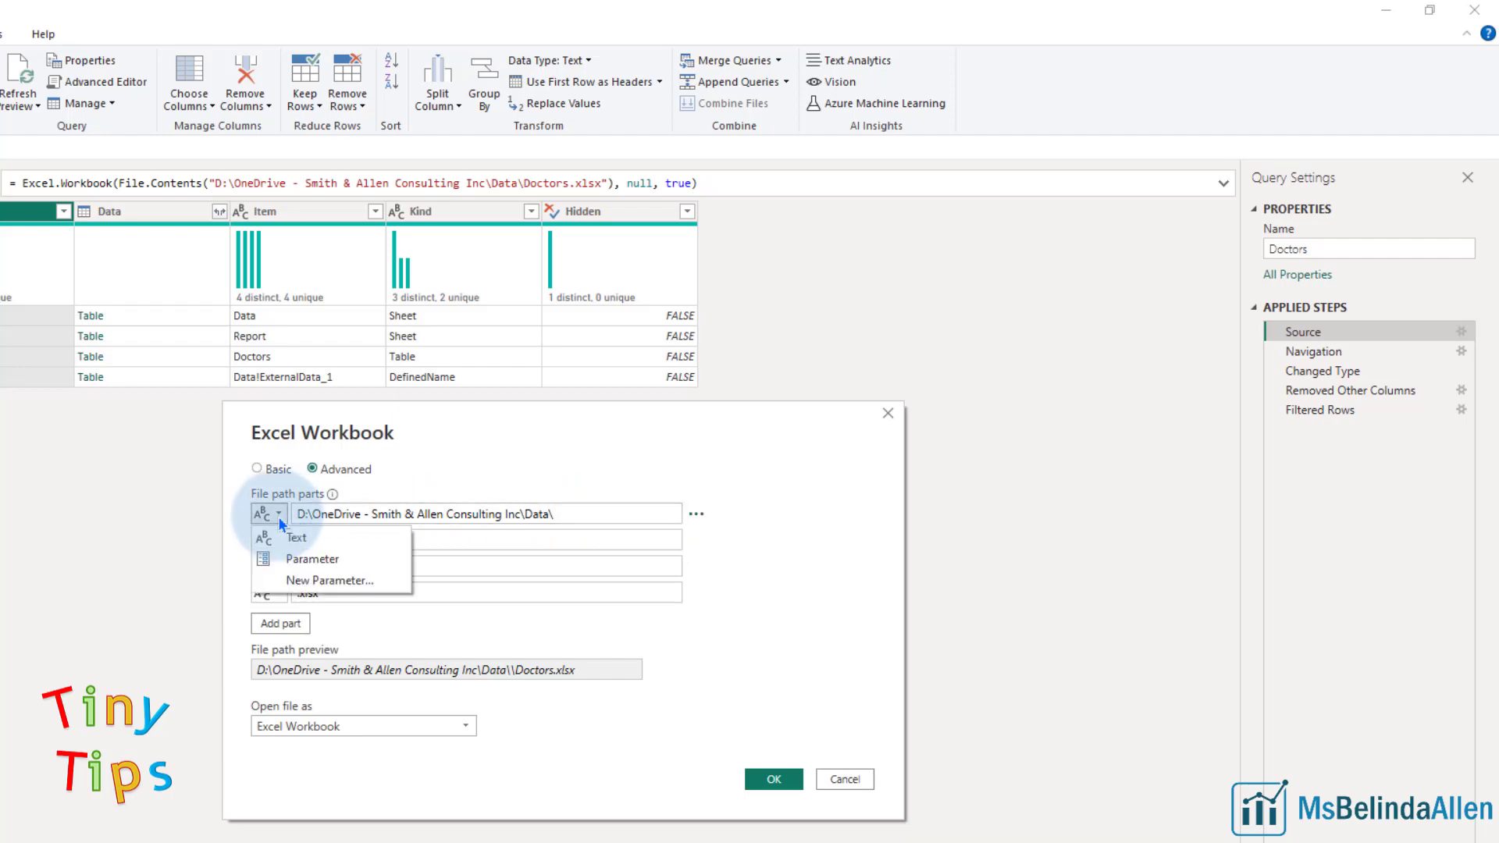
{"action": "left_click", "coordinate": [284, 562]}
{"action": "left_click", "coordinate": [438, 515]}
{"action": "left_click", "coordinate": [428, 527]}
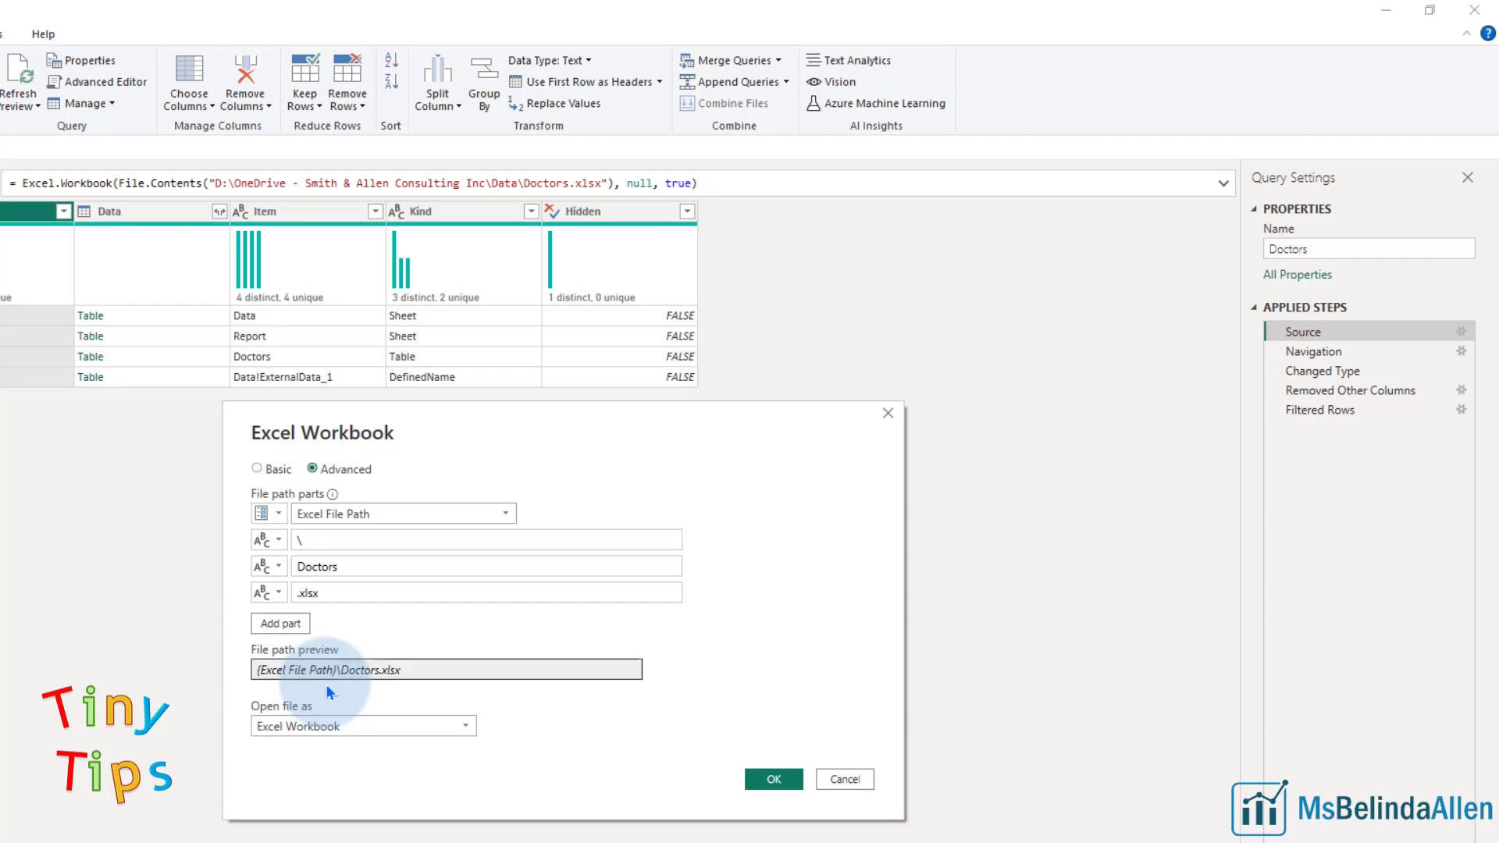
{"action": "left_click", "coordinate": [775, 780]}
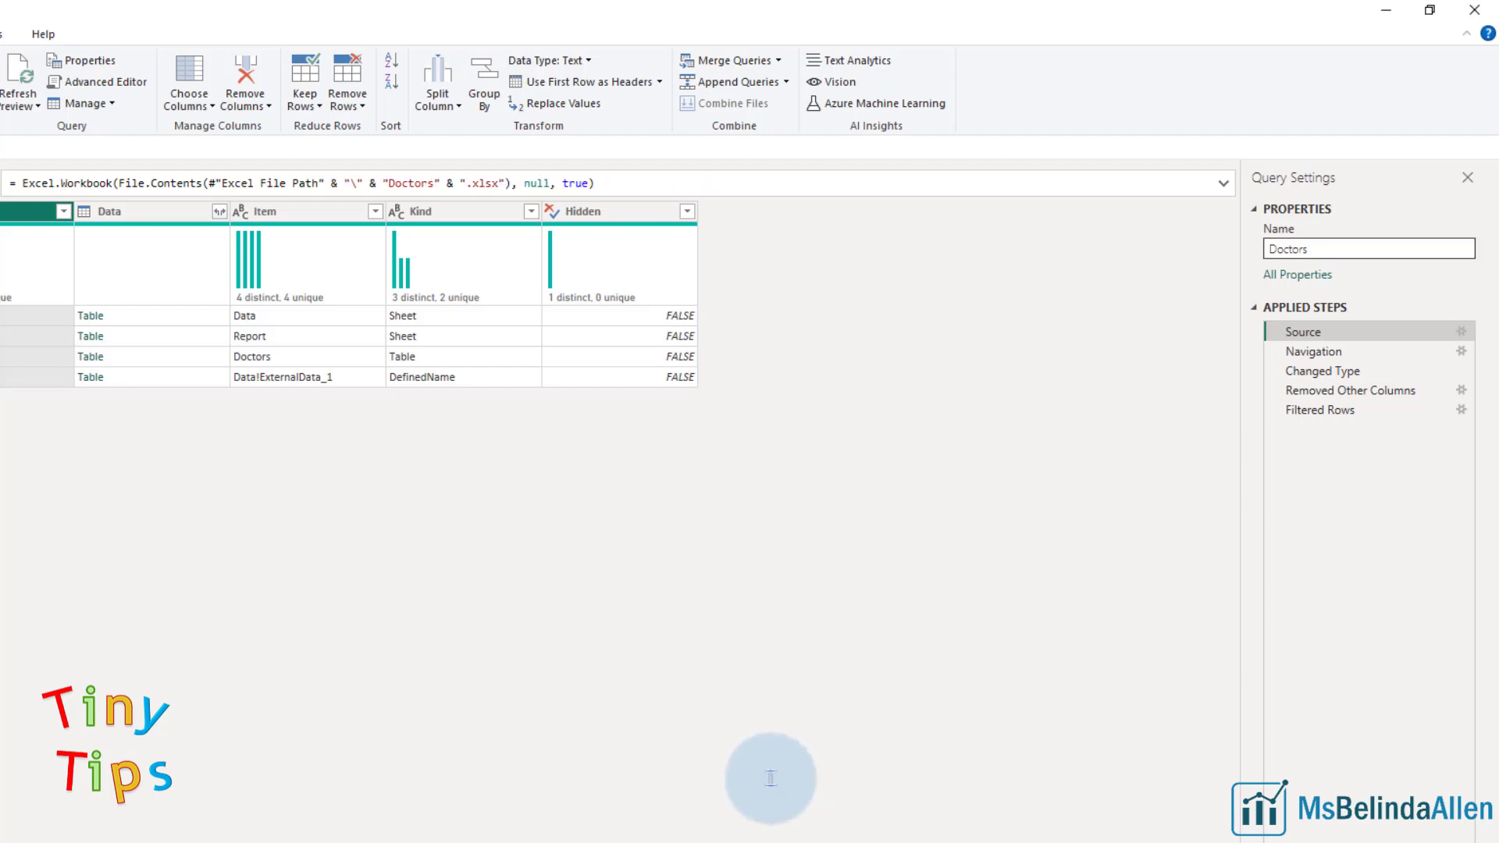
Split the Balances source path into parts: folder, \, Doctors and .xlsx.
{"action": "left_click", "coordinate": [64, 224]}
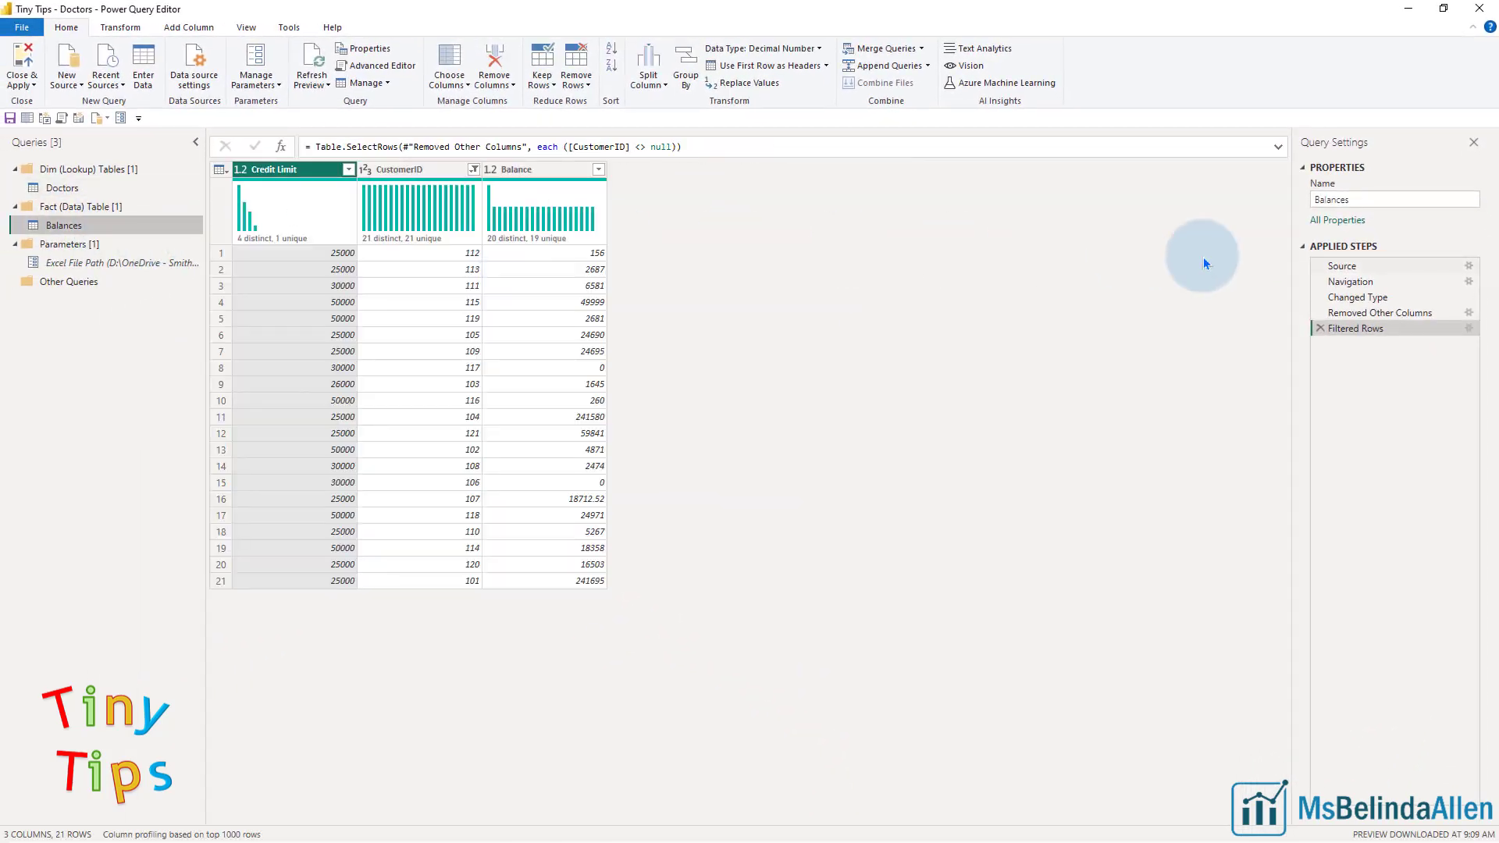
{"action": "left_click", "coordinate": [1403, 268]}
{"action": "left_click", "coordinate": [1467, 267]}
{"action": "left_click", "coordinate": [548, 377]}
{"action": "left_click", "coordinate": [522, 478]}
{"action": "type", "text": "\\"}
{"action": "left_click", "coordinate": [550, 454]}
{"action": "type", "text": "xlsx"}
{"action": "left_click", "coordinate": [593, 475]}
{"action": "type", "text": "\\.xlsx"}
{"action": "double_click", "coordinate": [768, 412]}
{"action": "triple_click", "coordinate": [551, 454]}
{"action": "type", "text": "Doctors"}
Point the Balances folder part to Excel File Path, apply the changes, and save the report.
{"action": "left_click", "coordinate": [520, 412]}
{"action": "left_click", "coordinate": [553, 461]}
{"action": "left_click", "coordinate": [916, 626]}
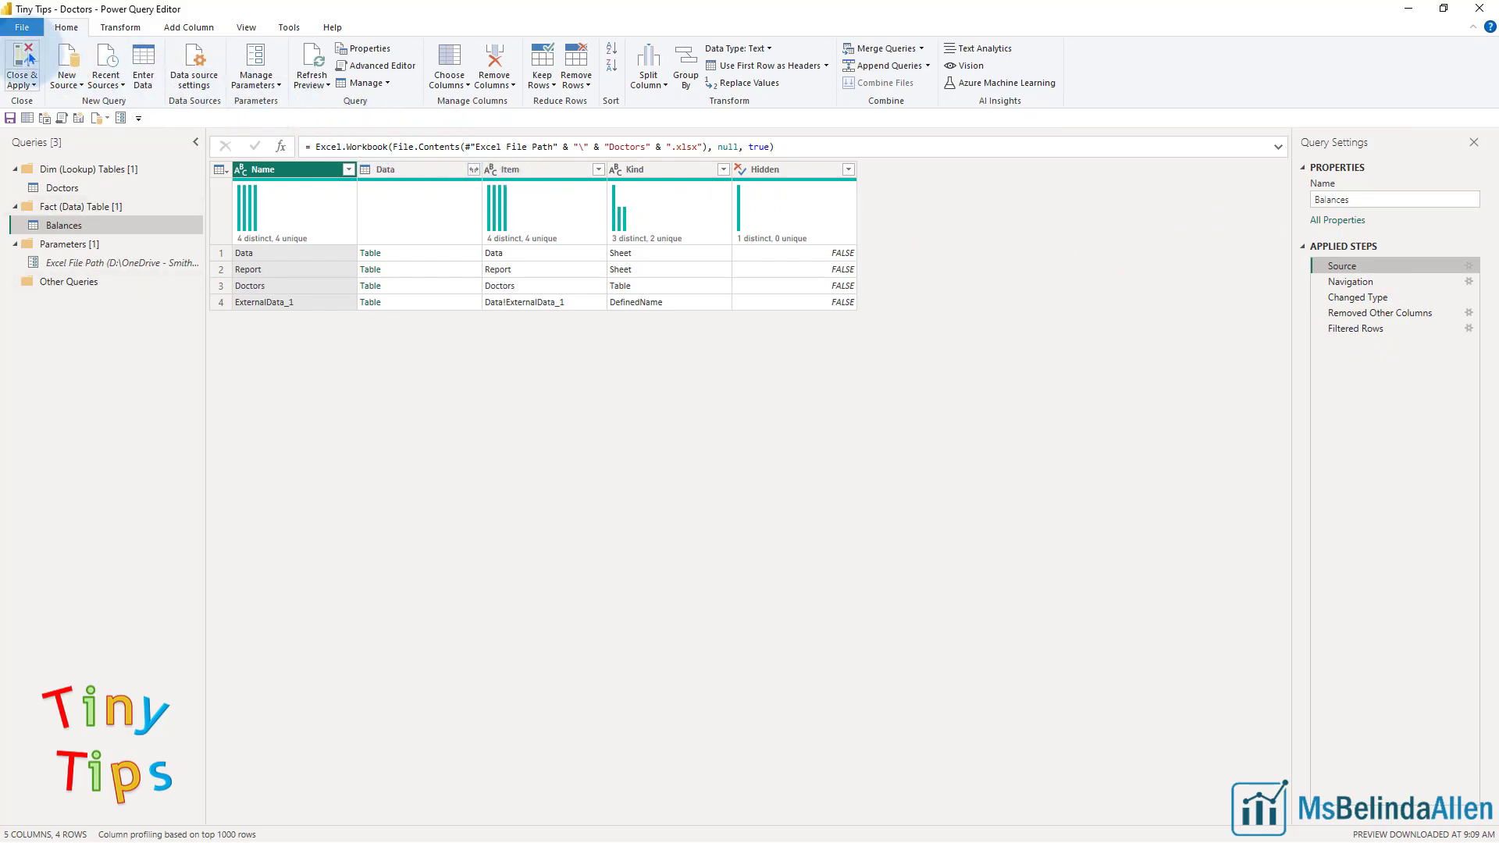
{"action": "left_click", "coordinate": [506, 515]}
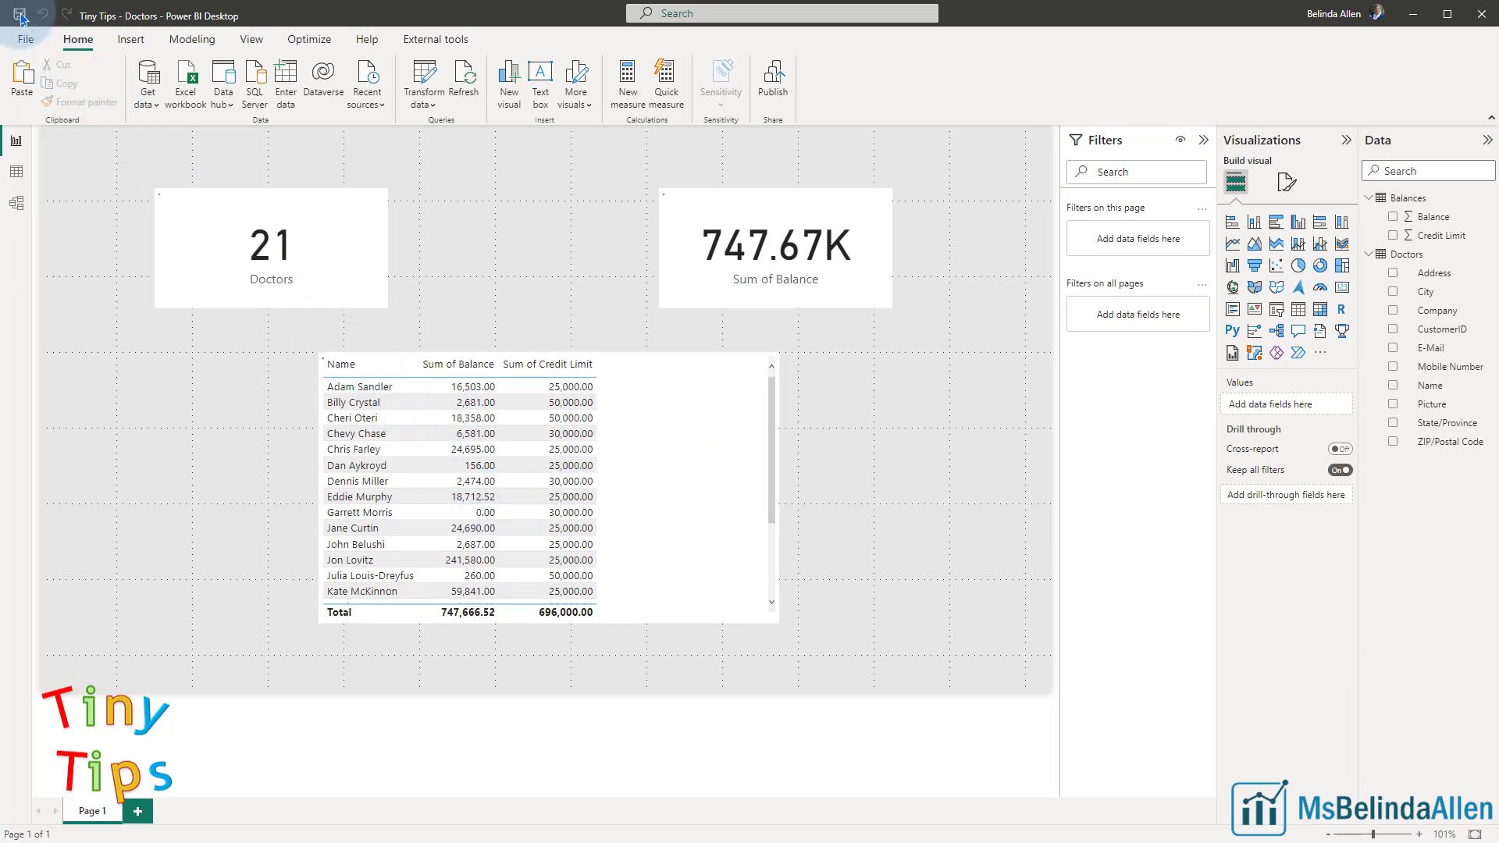
{"action": "left_click", "coordinate": [21, 14]}
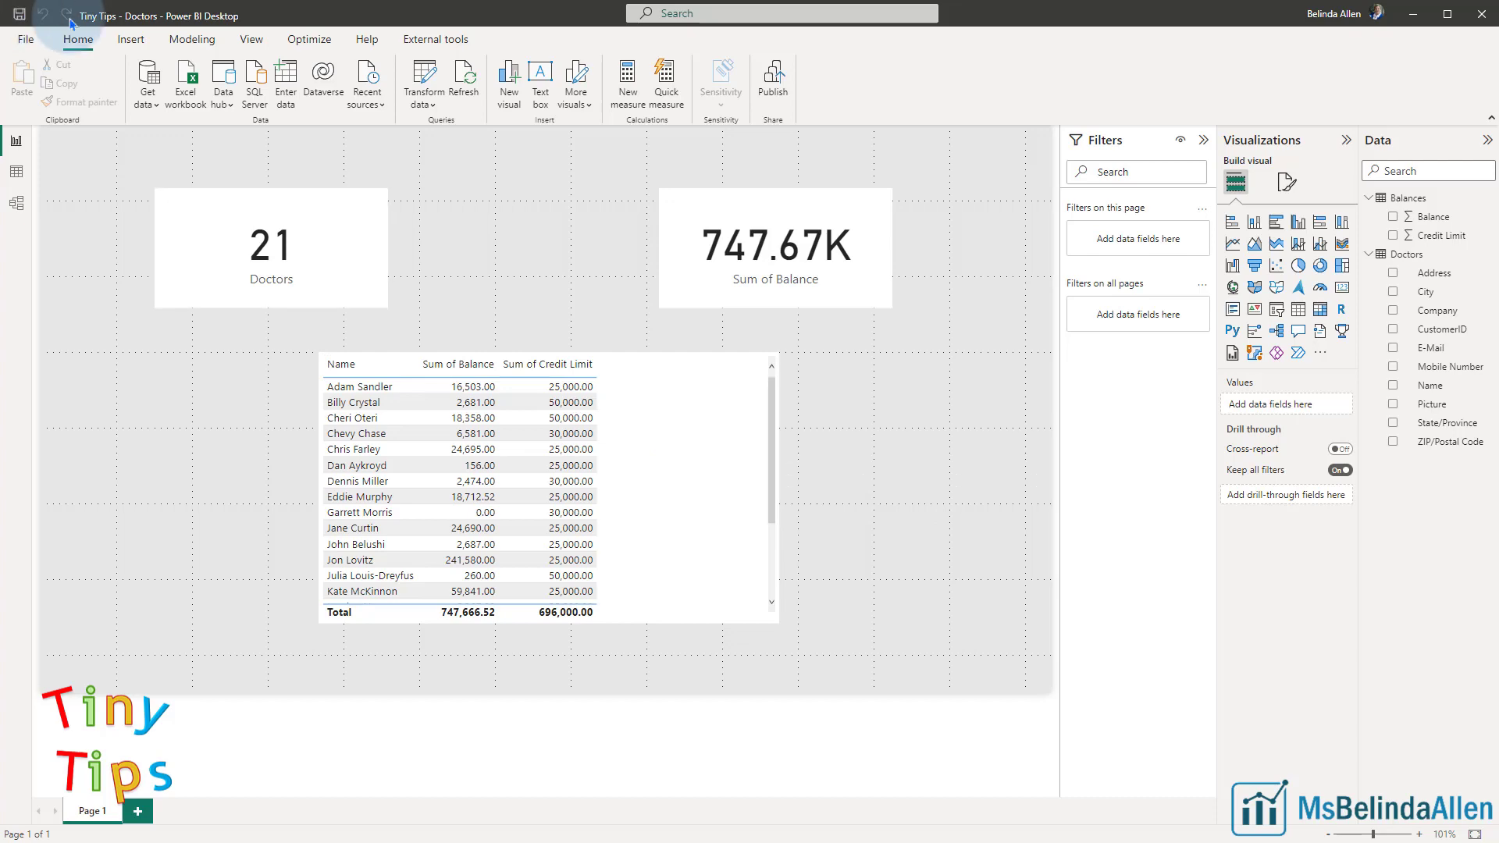
Copy Doctors.xlsx from the Data folder into the Tiny Tips folder.
{"action": "key", "text": "alt+Tab"}
{"action": "left_click_drag", "start_coordinate": [952, 233], "coordinate": [774, 102]}
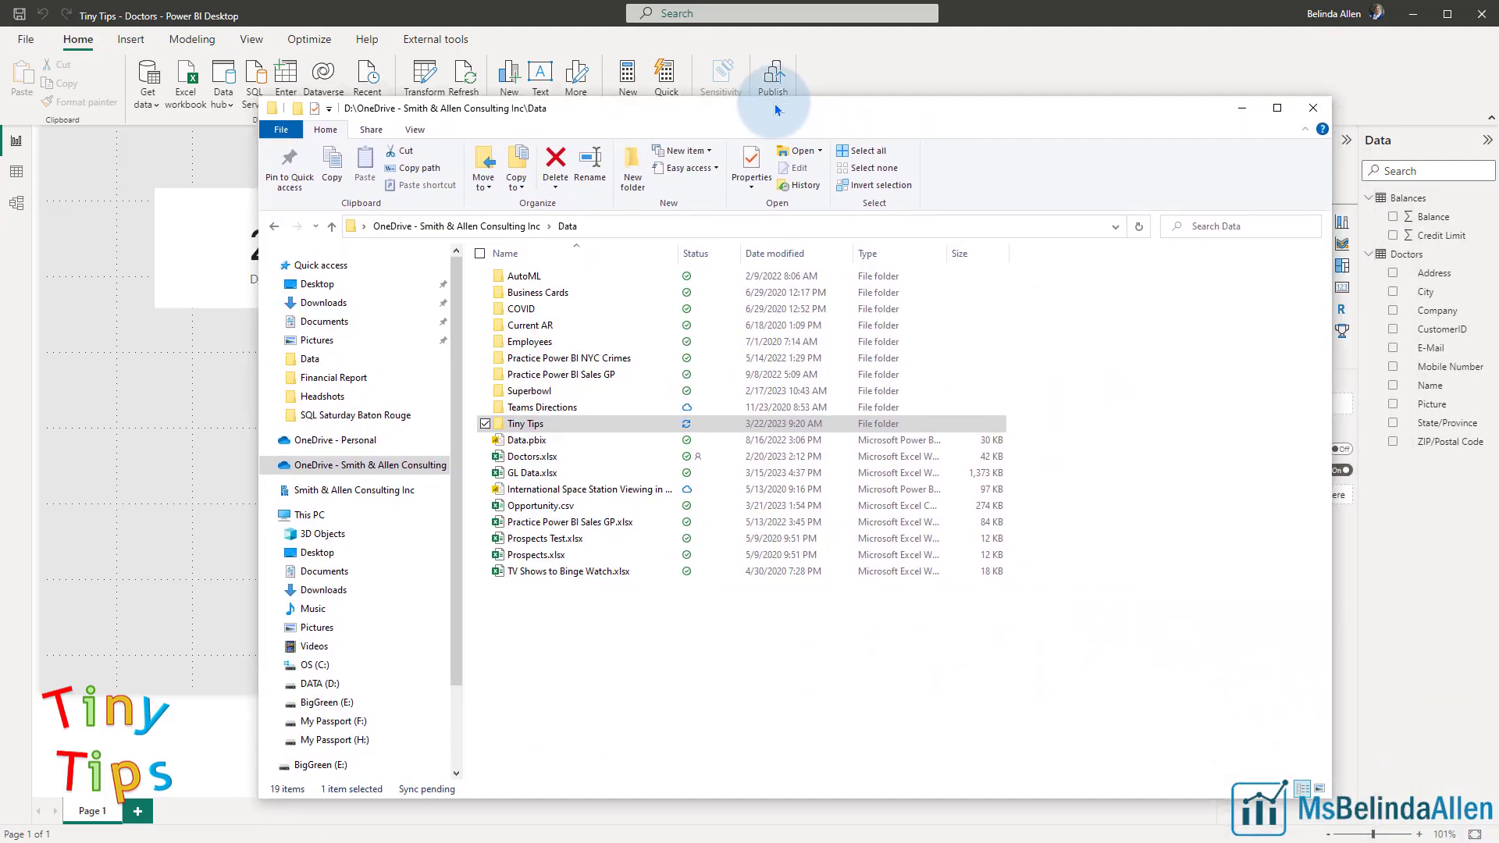
{"action": "left_click", "coordinate": [528, 453]}
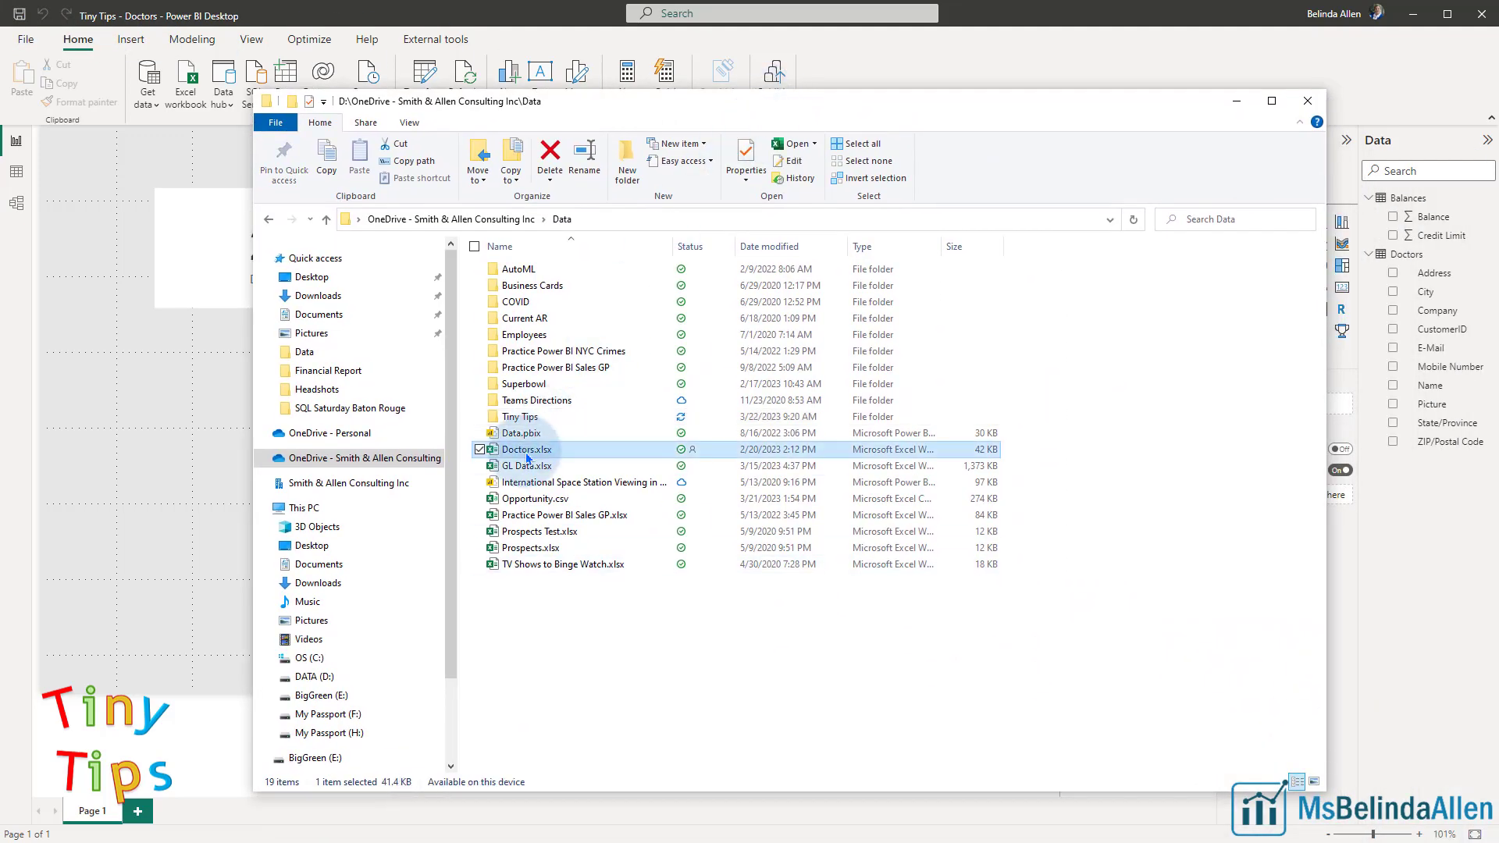
{"action": "right_click", "coordinate": [529, 457]}
{"action": "left_click", "coordinate": [576, 358]}
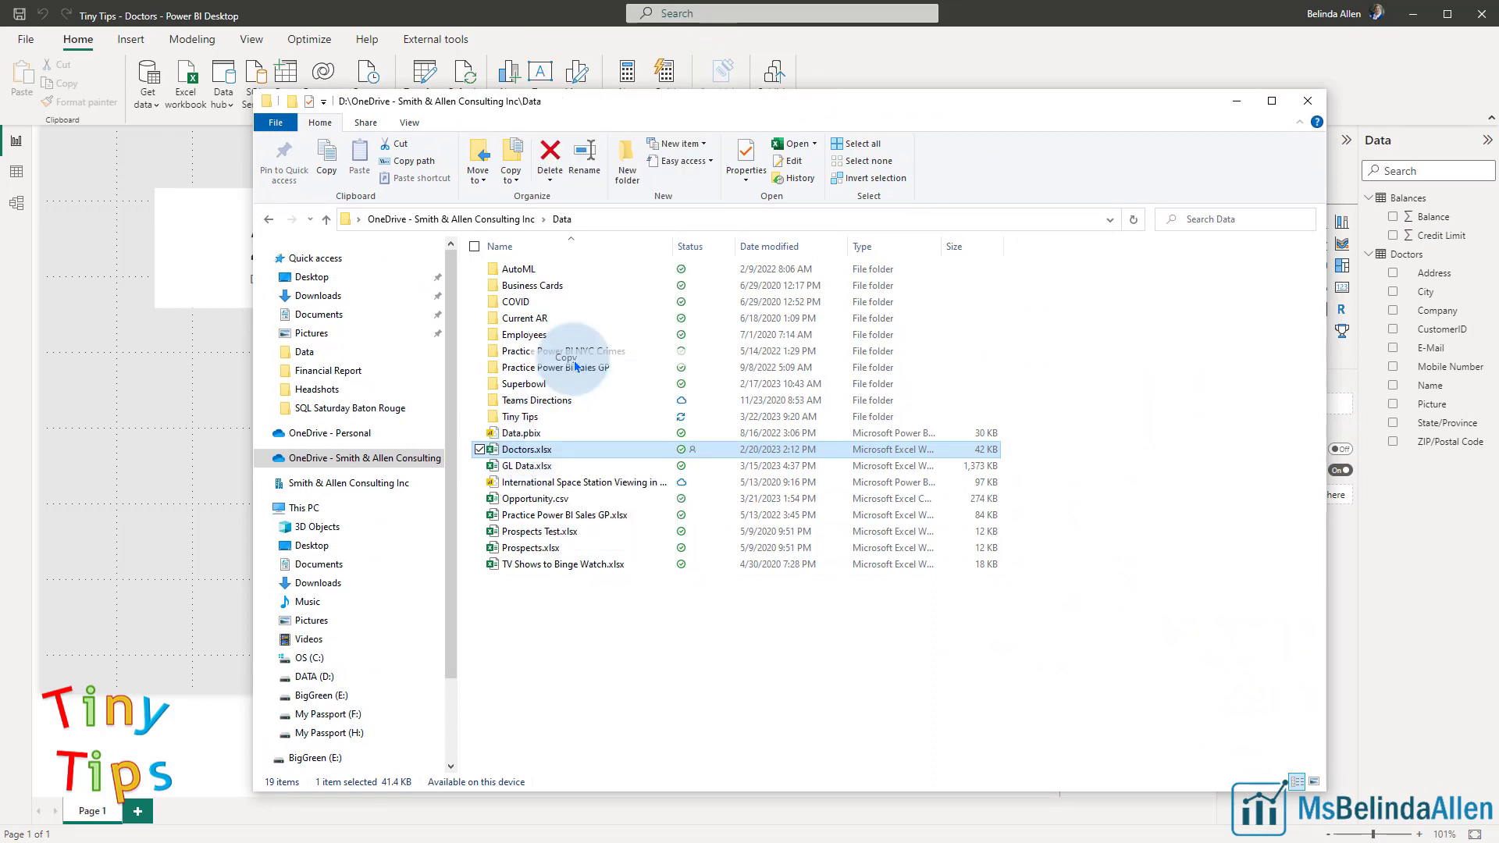
{"action": "double_click", "coordinate": [542, 415]}
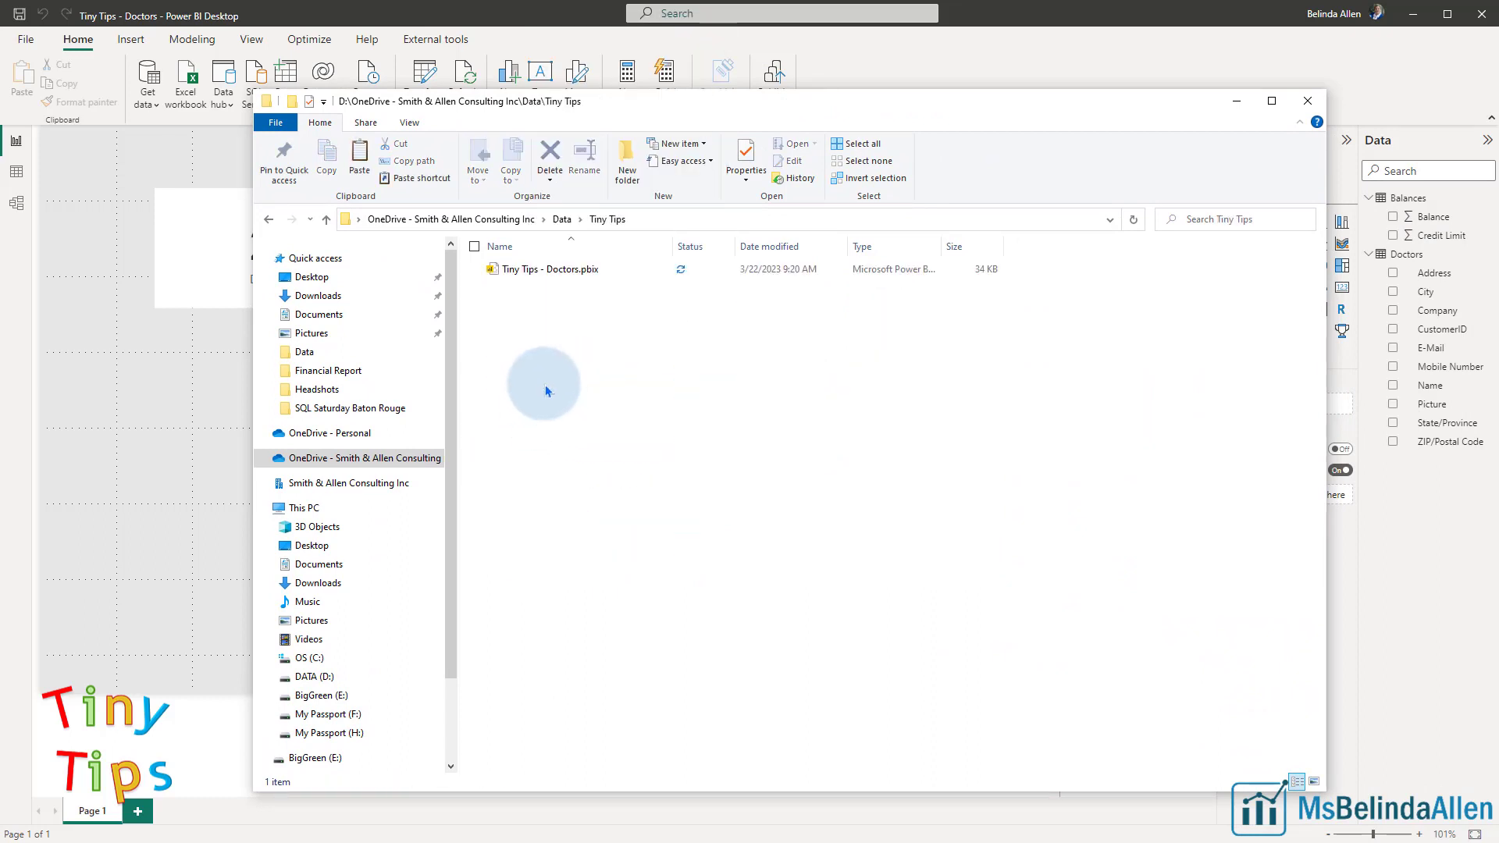
{"action": "right_click", "coordinate": [546, 386]}
{"action": "left_click", "coordinate": [579, 493]}
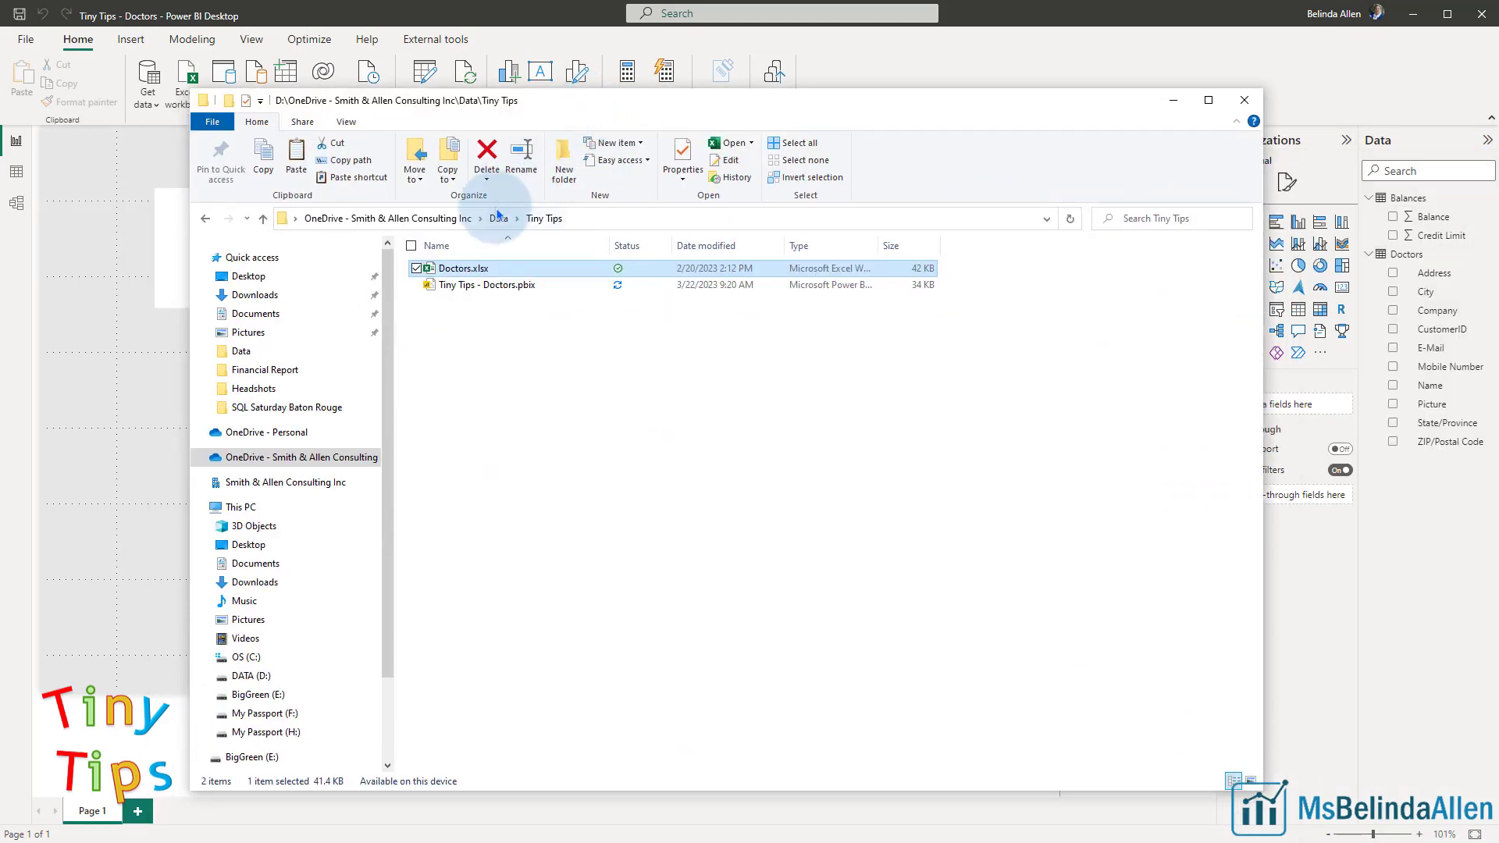
Delete the original Doctors.xlsx from the Data folder and leave File Explorer.
{"action": "left_click", "coordinate": [497, 219]}
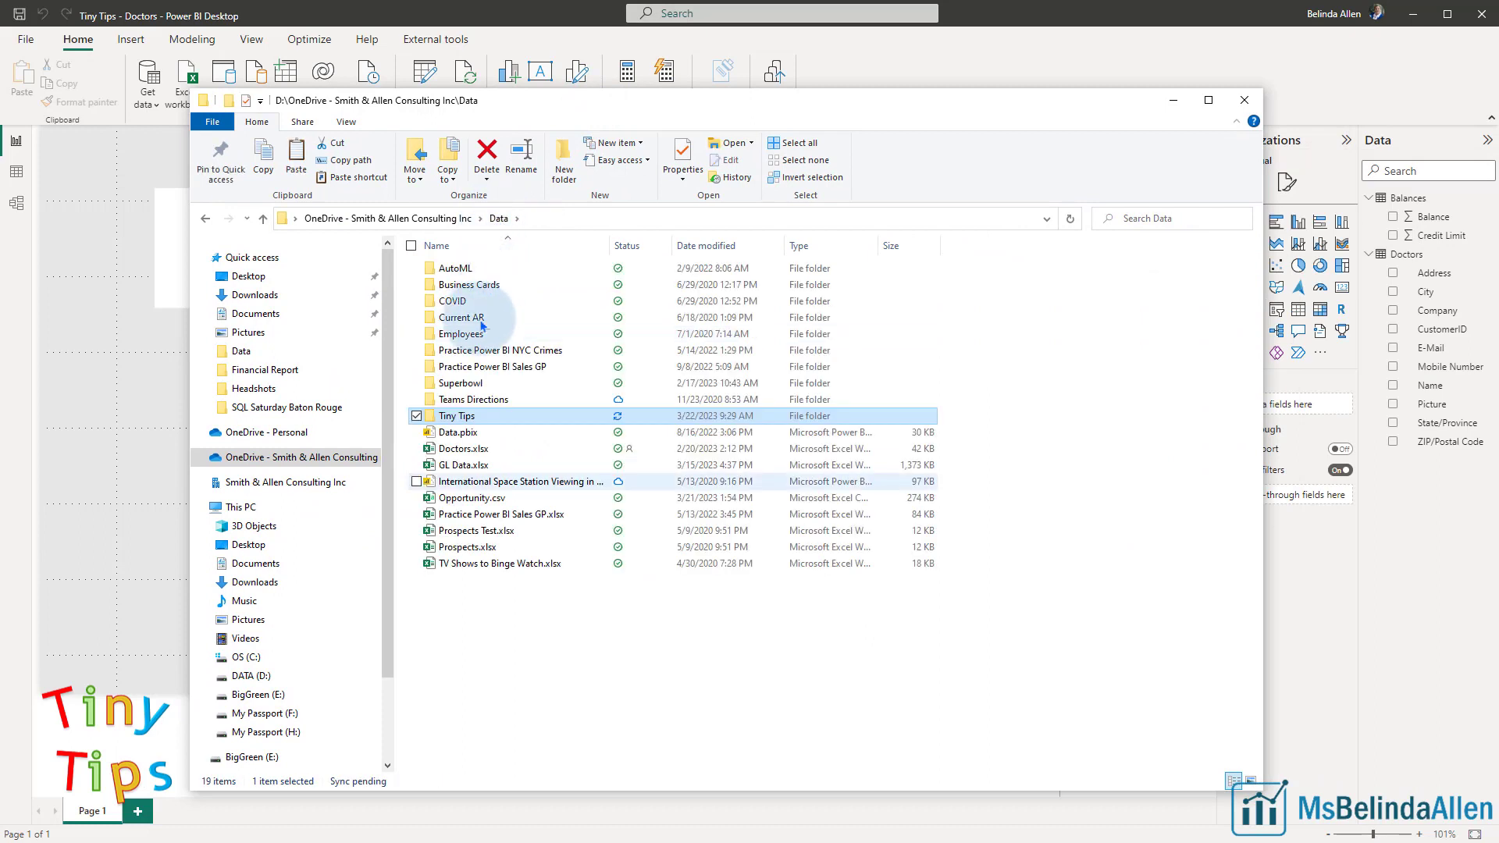
{"action": "left_click", "coordinate": [461, 450]}
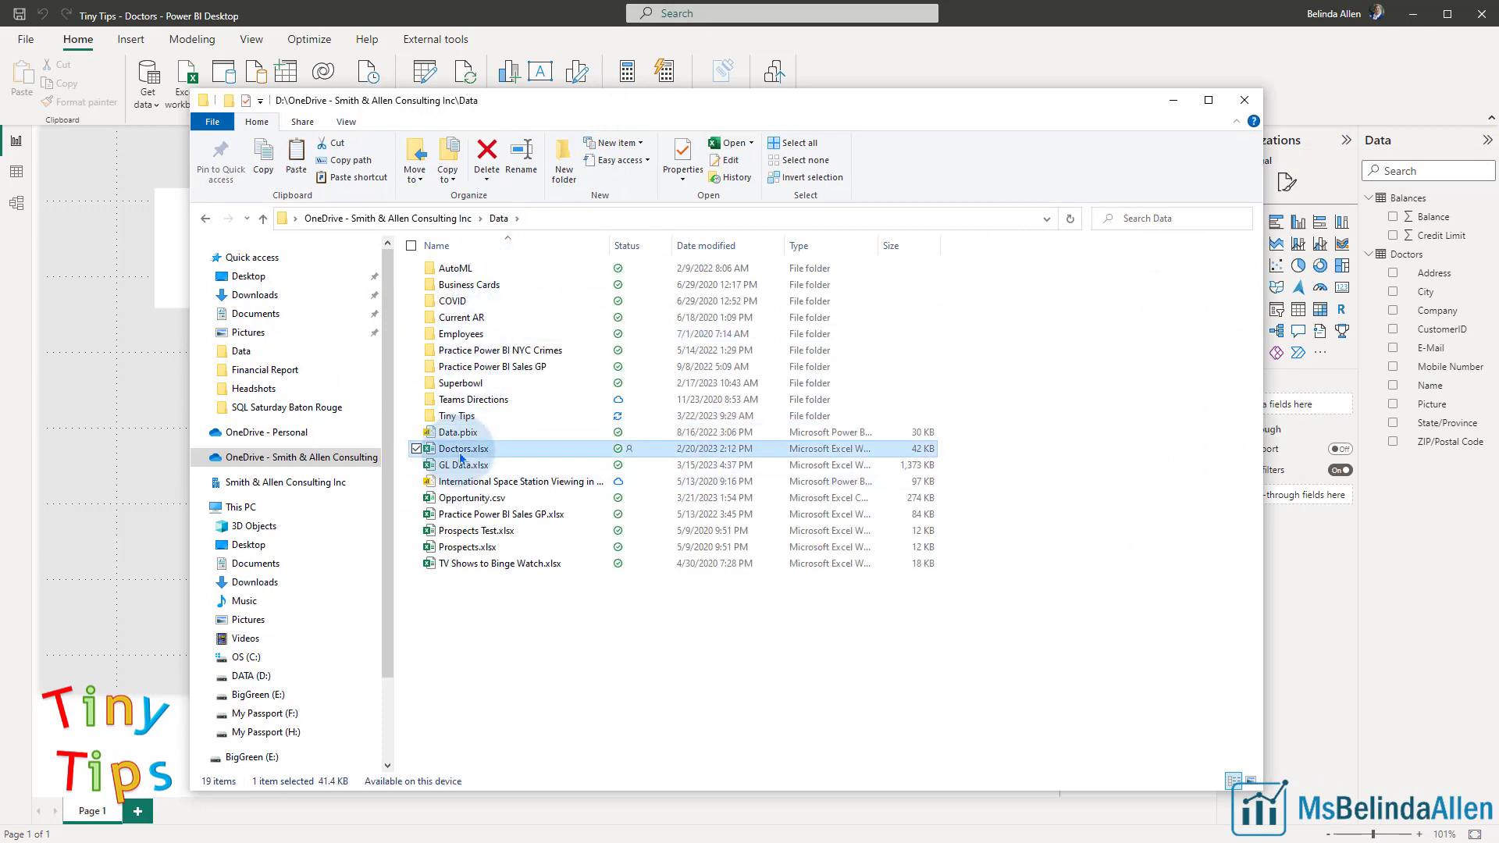
{"action": "key", "text": "Delete"}
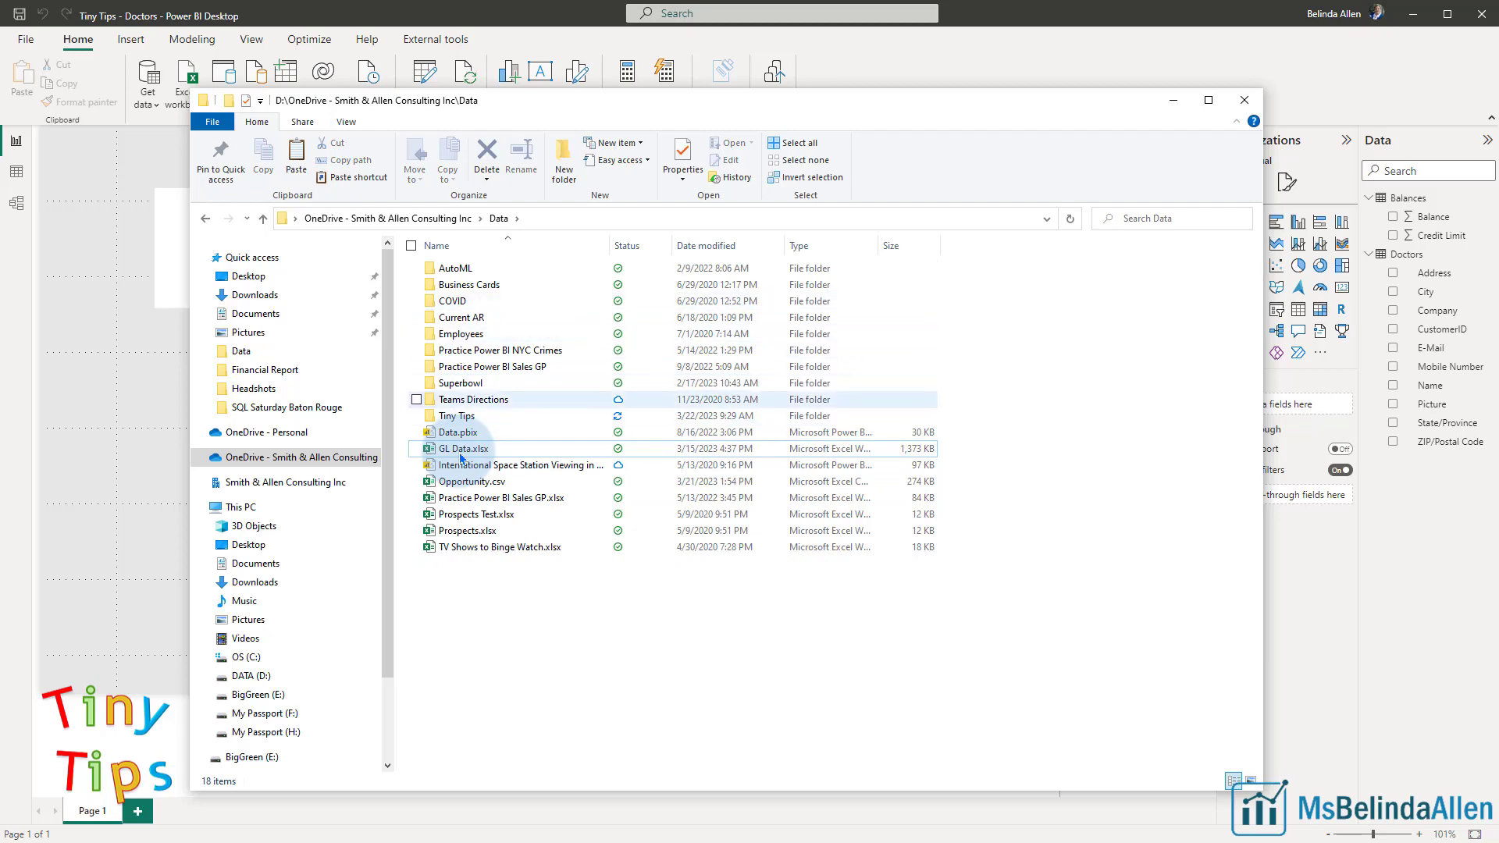
{"action": "left_click_drag", "start_coordinate": [744, 126], "coordinate": [880, 123]}
{"action": "key", "text": "alt+Tab"}
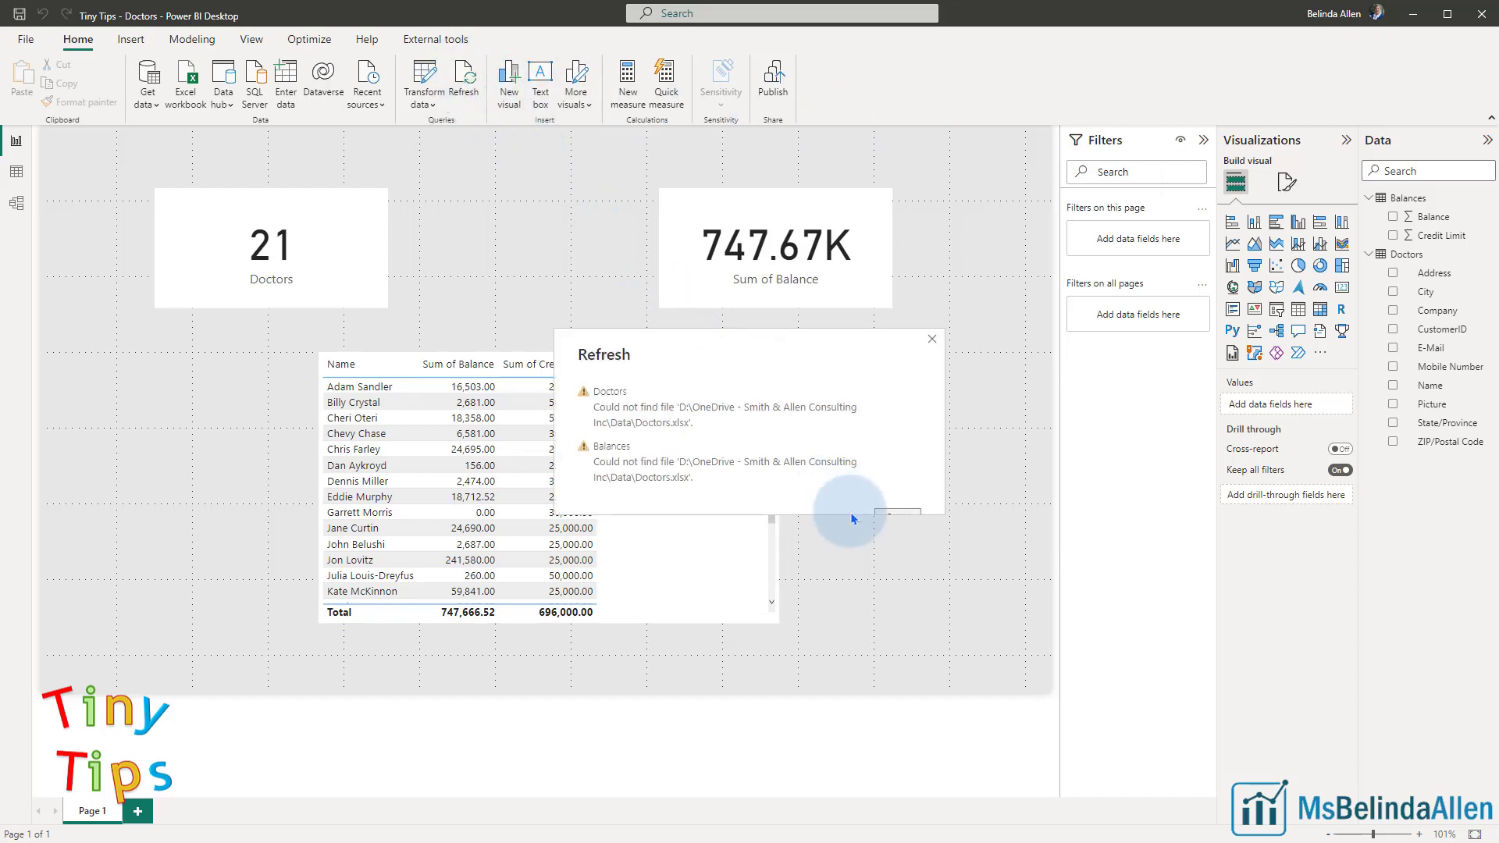
Dismiss the missing-file refresh error and show the Transform data dropdown options.
{"action": "left_click", "coordinate": [893, 517]}
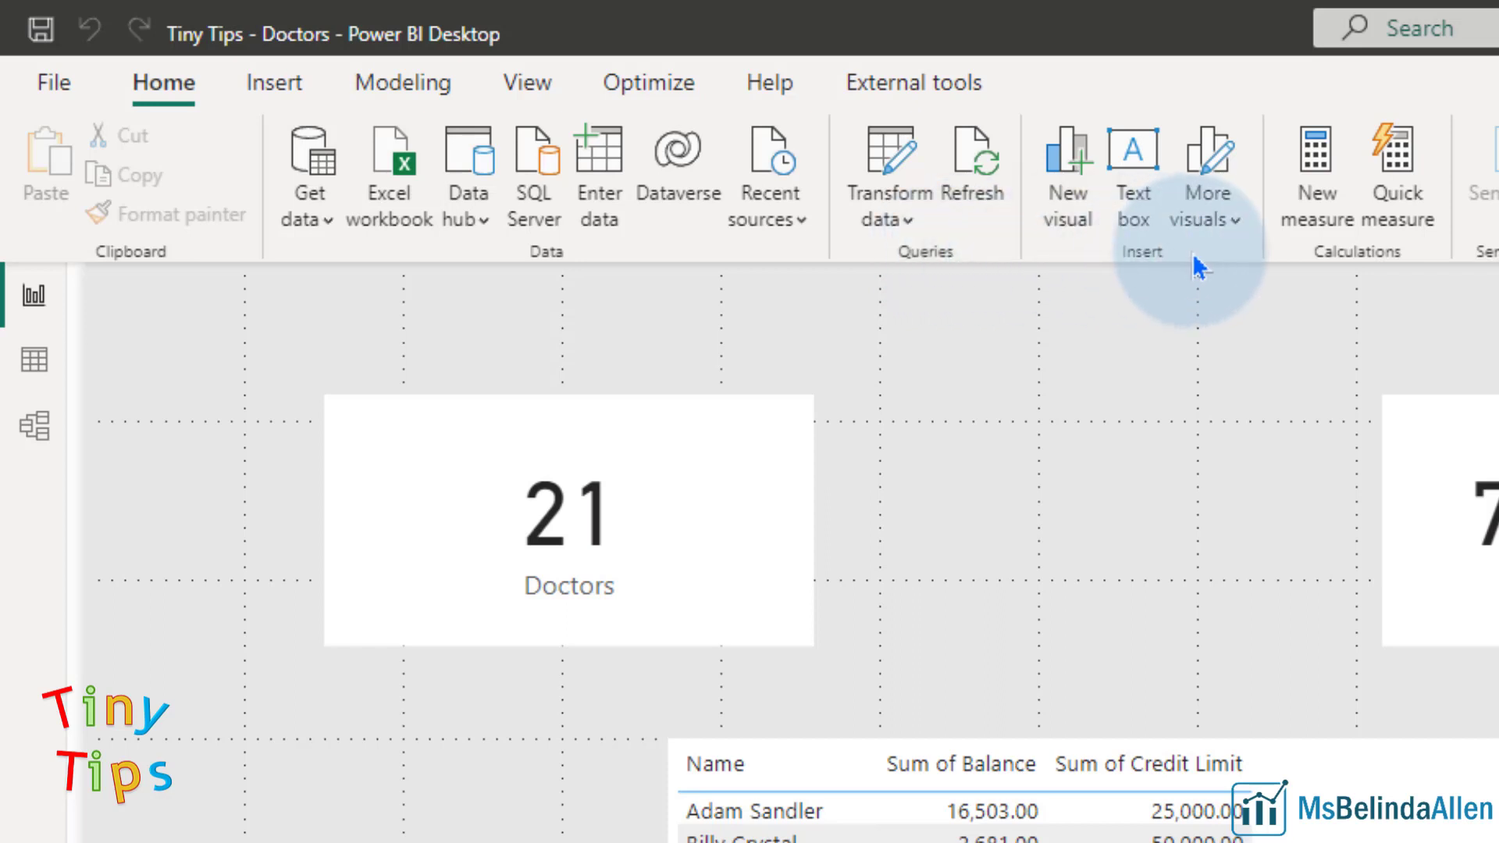
{"action": "left_click", "coordinate": [883, 220]}
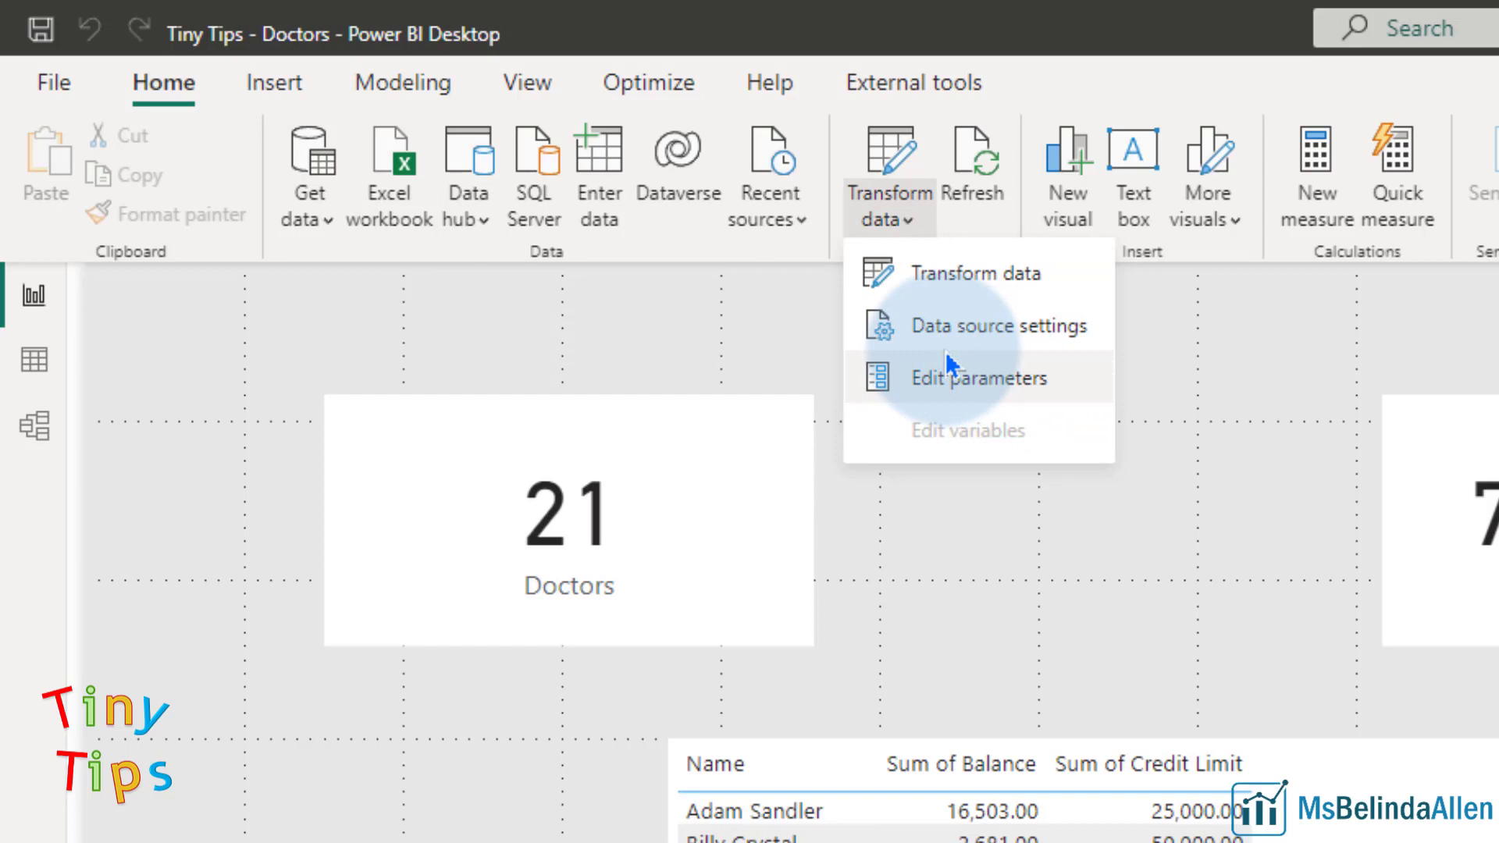
In Edit Parameters, replace the Excel File Path value with the Tiny Tips folder path copied from Explorer.
{"action": "left_click", "coordinate": [919, 376]}
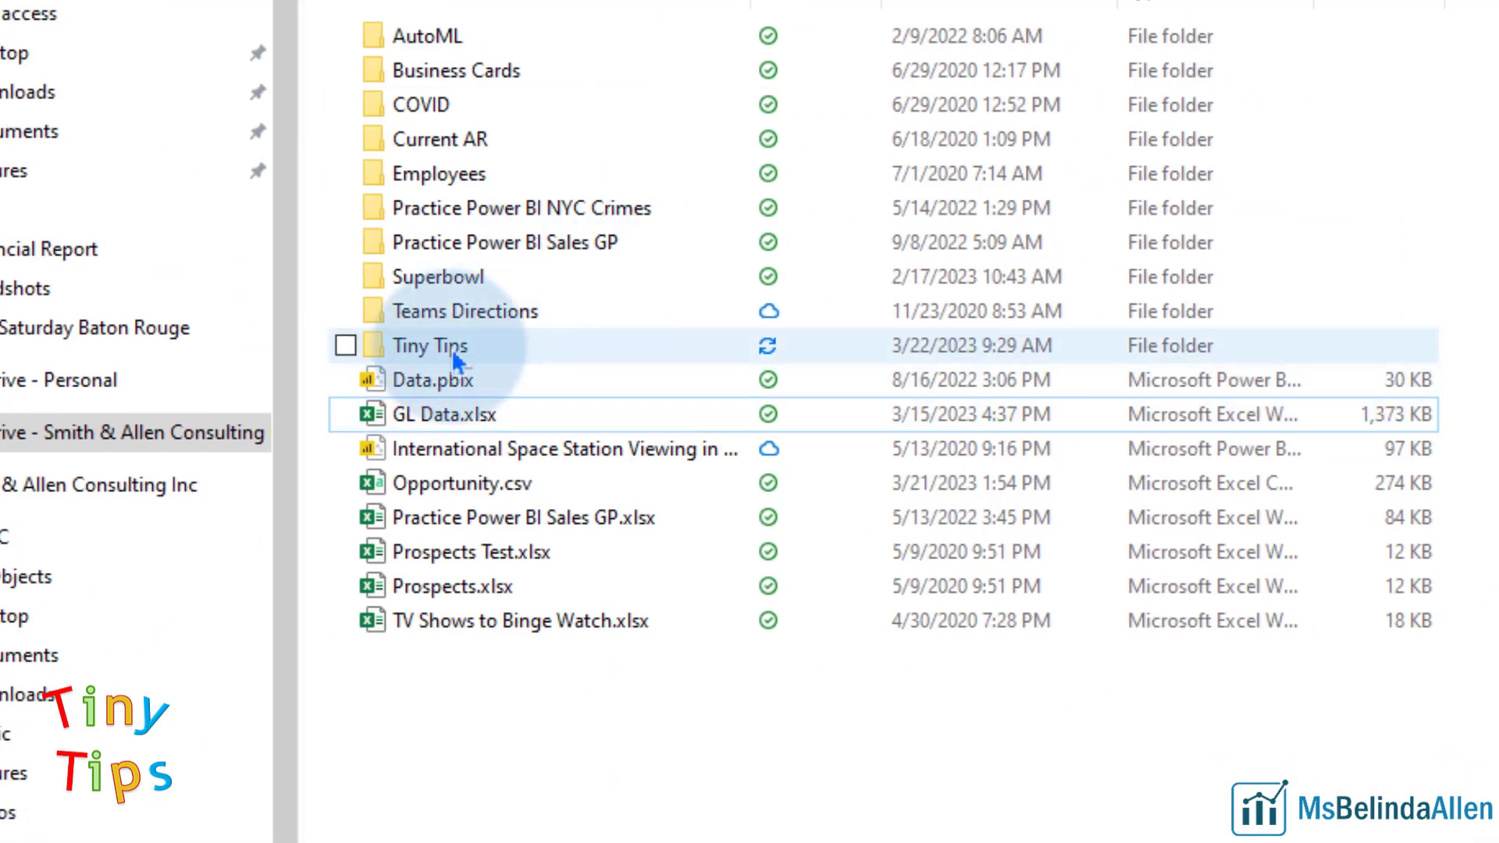
{"action": "left_click", "coordinate": [449, 358]}
{"action": "double_click", "coordinate": [450, 358]}
{"action": "left_click", "coordinate": [712, 198]}
{"action": "key", "text": "ctrl+c"}
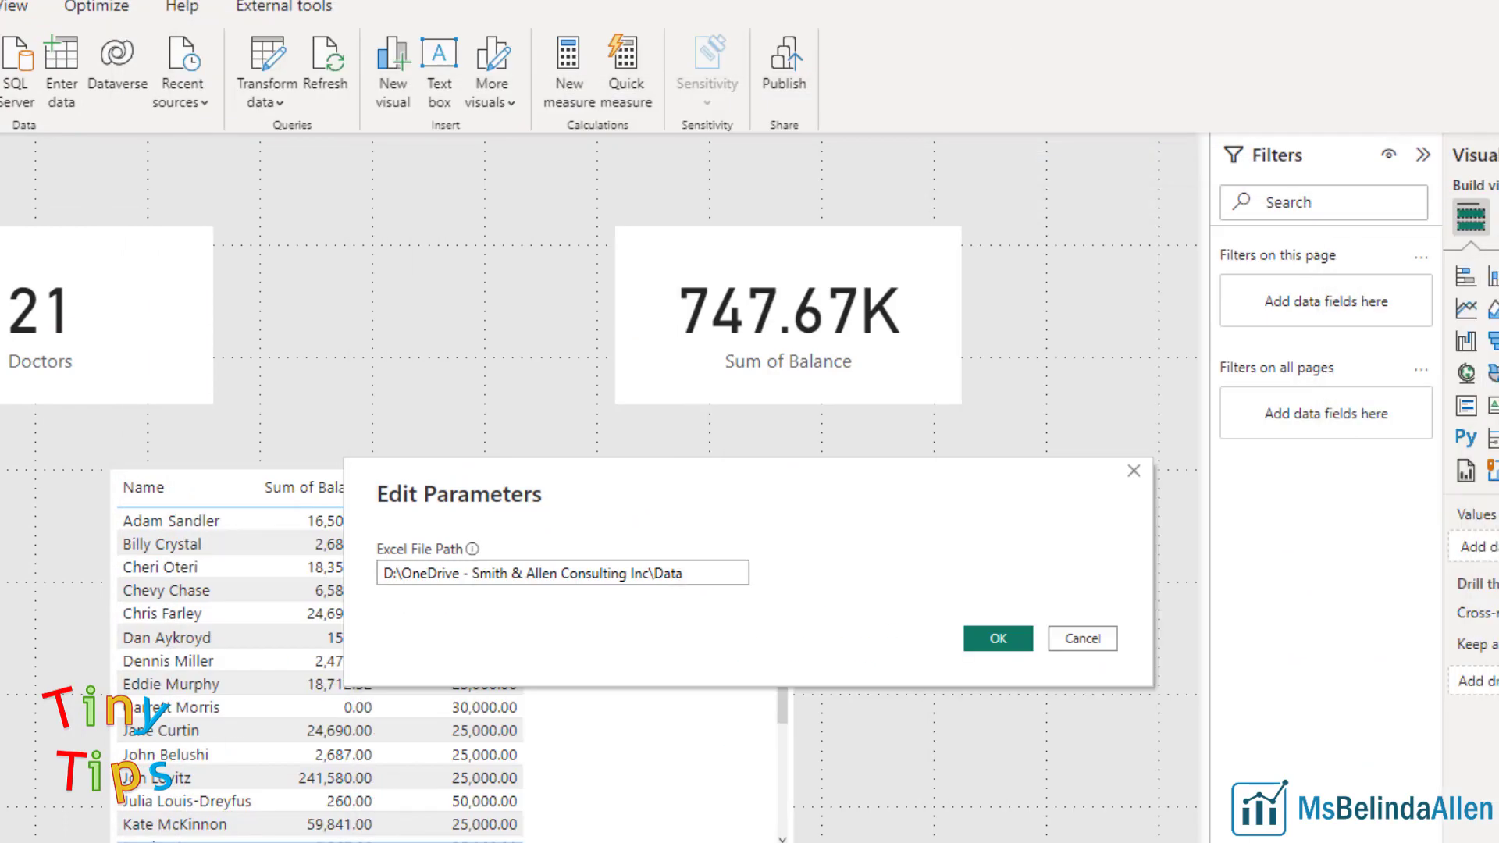
{"action": "left_click", "coordinate": [714, 561]}
{"action": "left_click_drag", "start_coordinate": [715, 561], "coordinate": [172, 567]}
{"action": "key", "text": "ctrl+v"}
{"action": "left_click", "coordinate": [993, 640]}
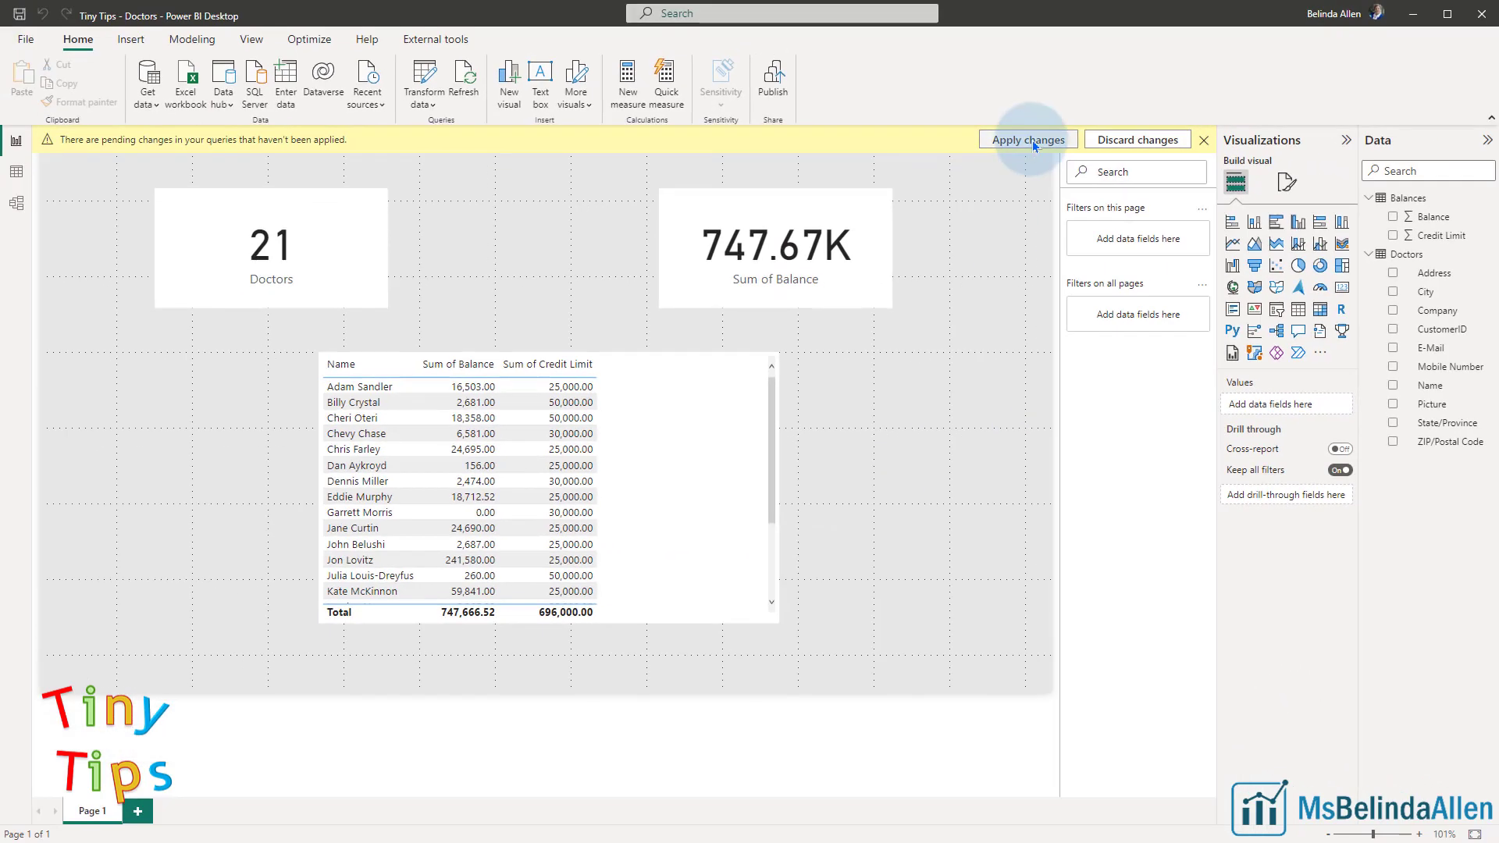
Apply the pending query changes and refresh the Doctors and Balances data.
{"action": "left_click", "coordinate": [1032, 139]}
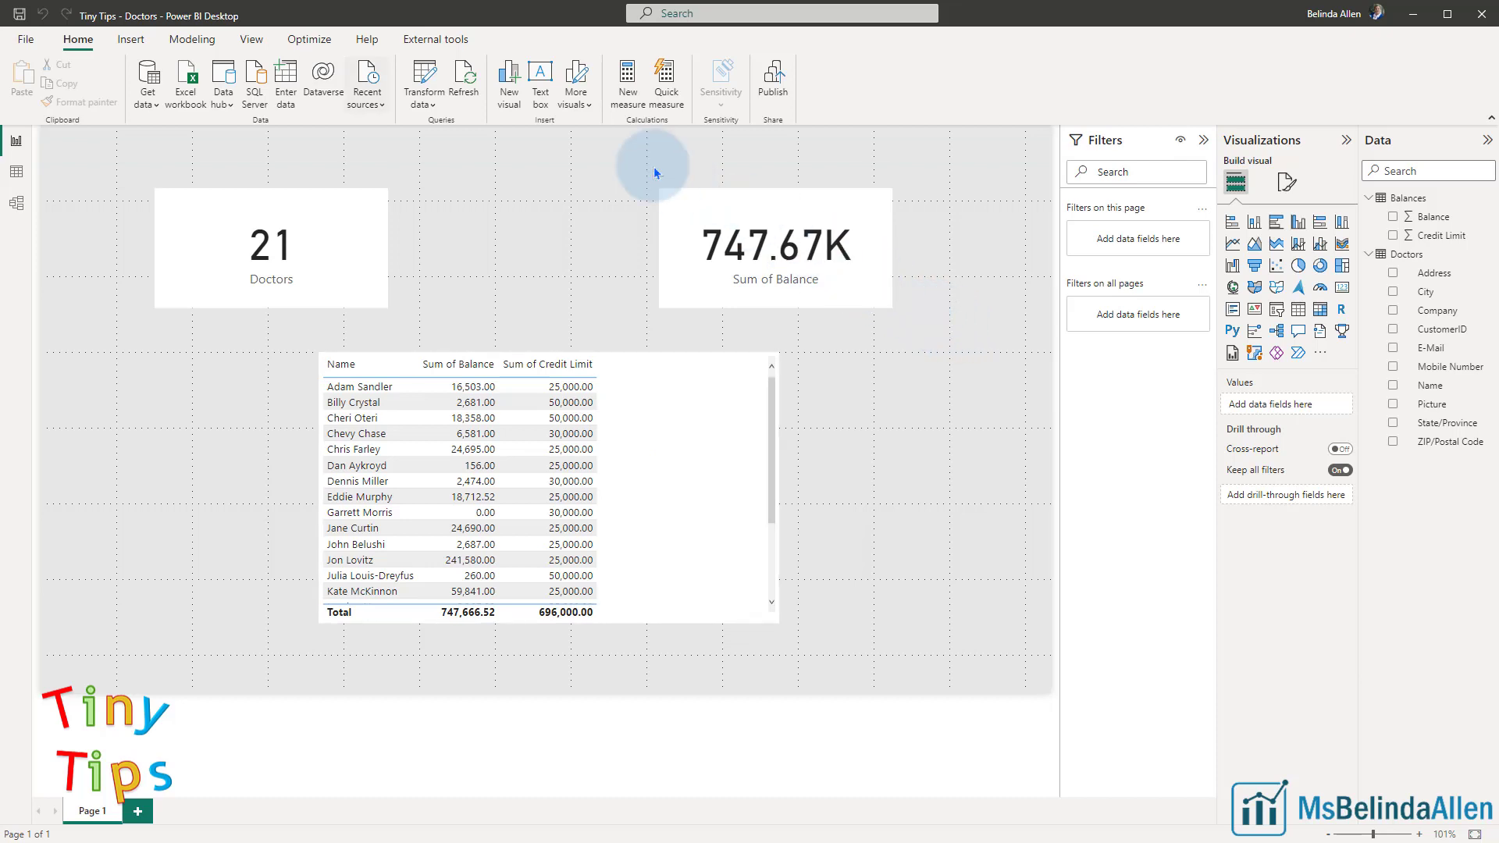
{"action": "left_click", "coordinate": [468, 74]}
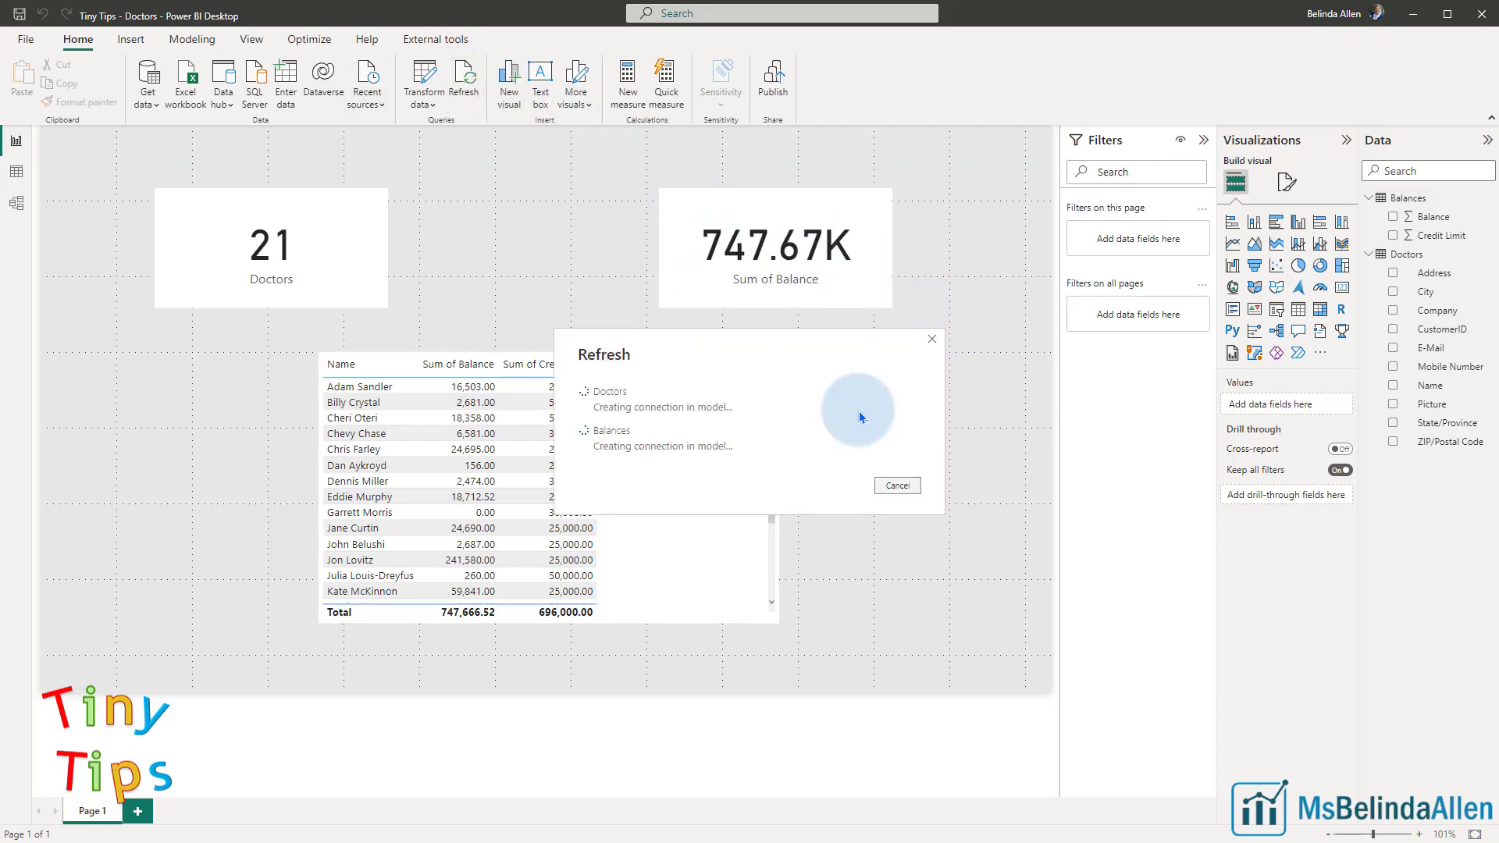